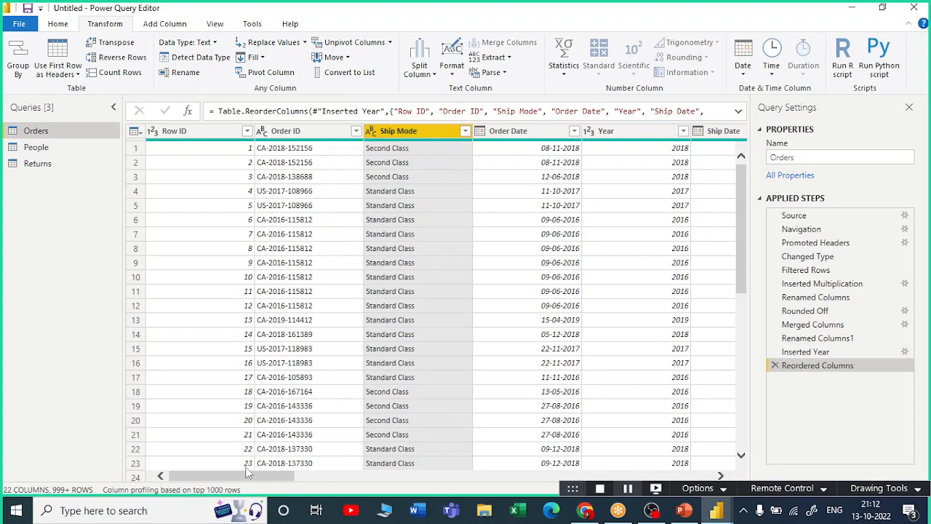
- Inspect the distinct values in the Segment column of the Orders query without applying a filter
drag(247, 475, 371, 484)
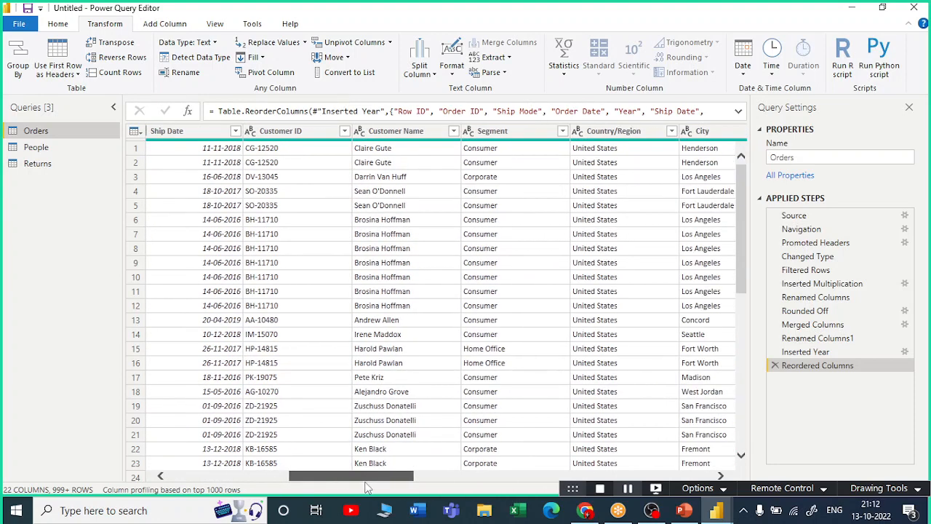
click(563, 131)
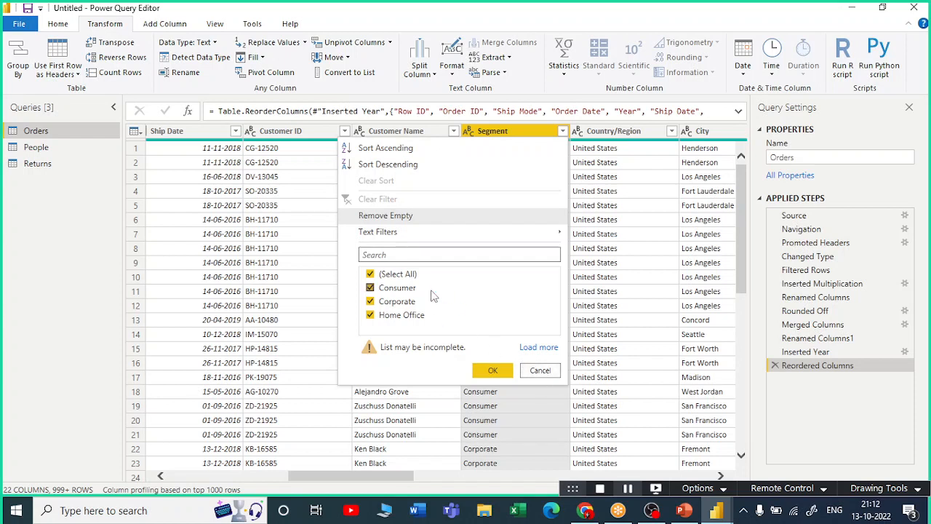
click(553, 372)
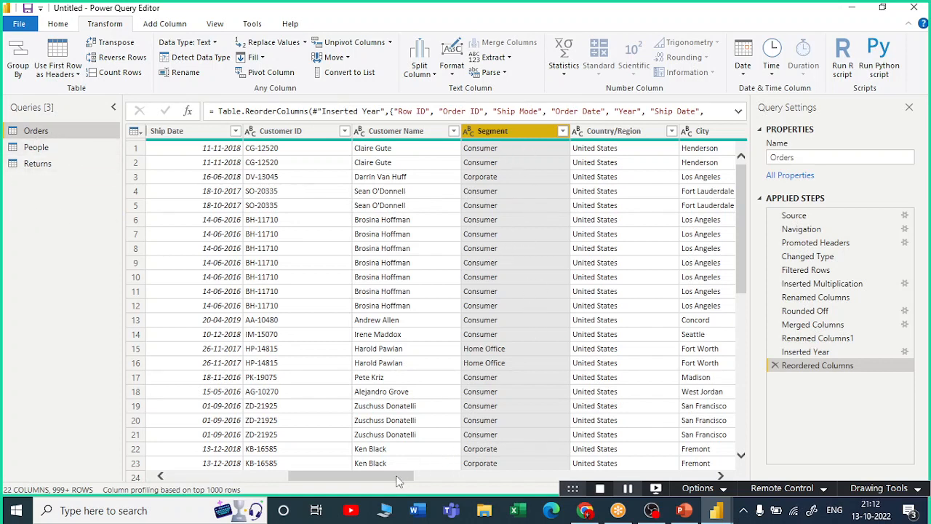
mouse_move(400, 480)
mouse_down()
mouse_move(523, 480)
mouse_move(405, 476)
mouse_up()
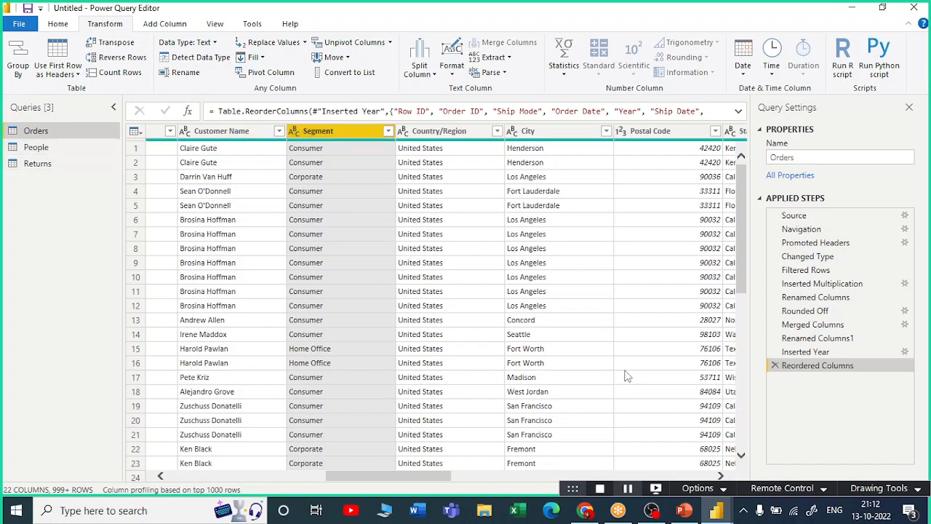
- Duplicate the Orders query and dismiss the notice about the preview's age
right_click(57, 128)
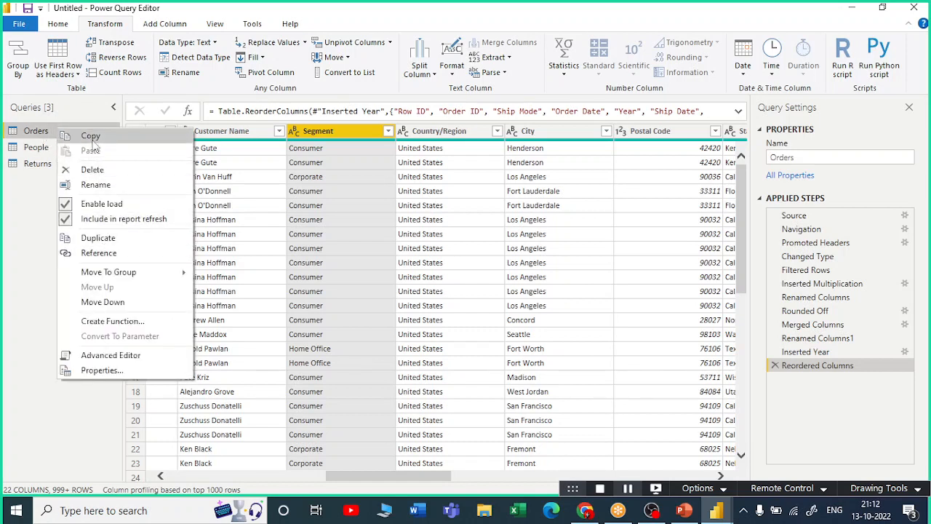
click(108, 245)
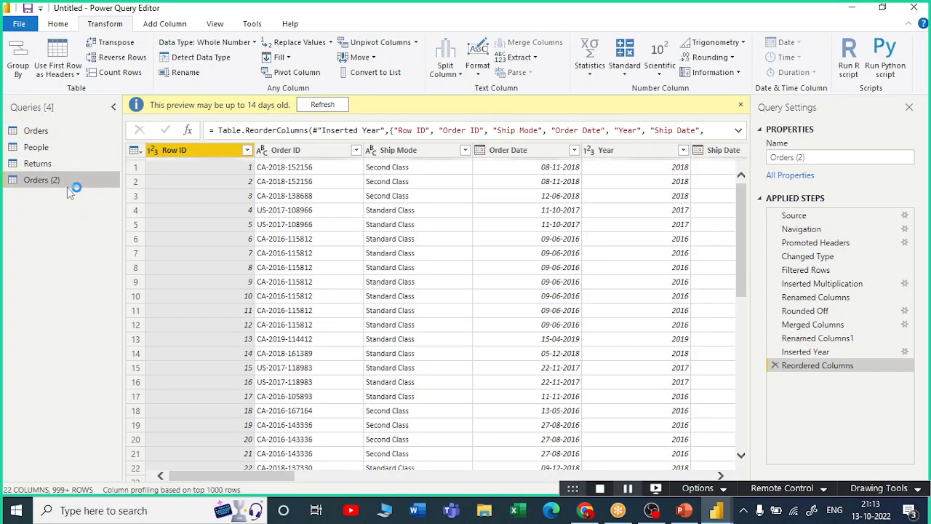
click(741, 104)
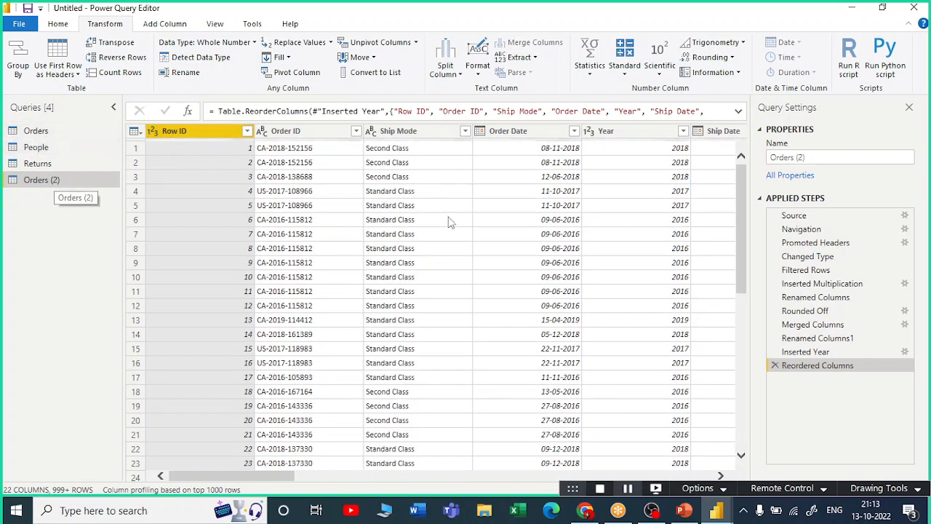
- Keep only the Segment and Sales columns in the Orders (2) query by removing all other columns
drag(238, 478, 203, 442)
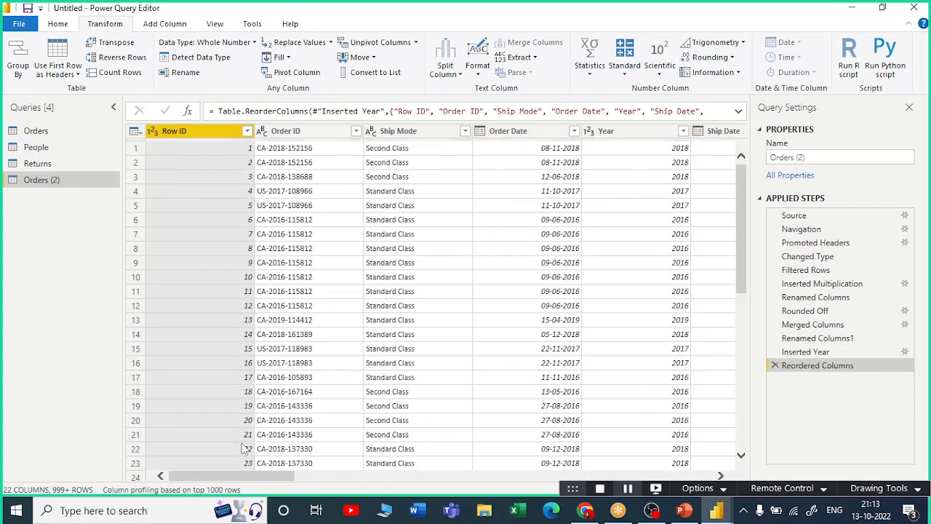
drag(235, 483, 381, 475)
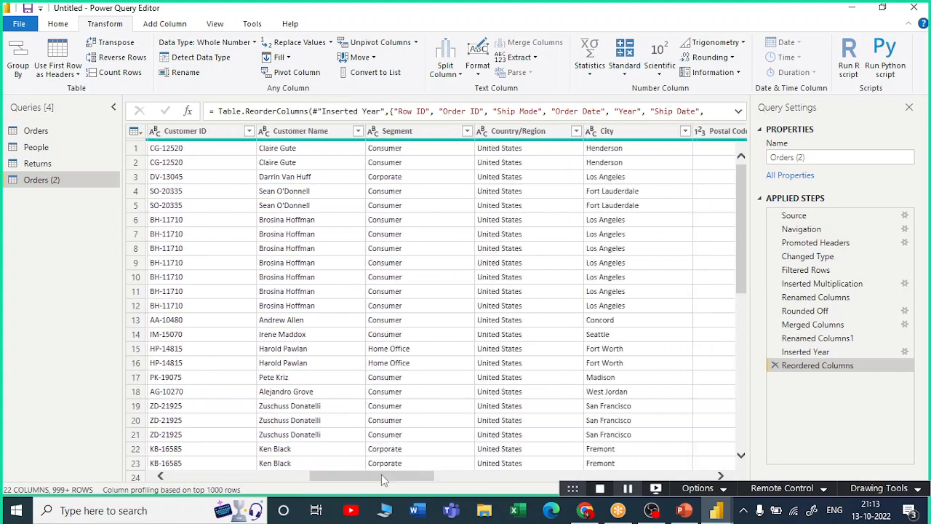
click(428, 139)
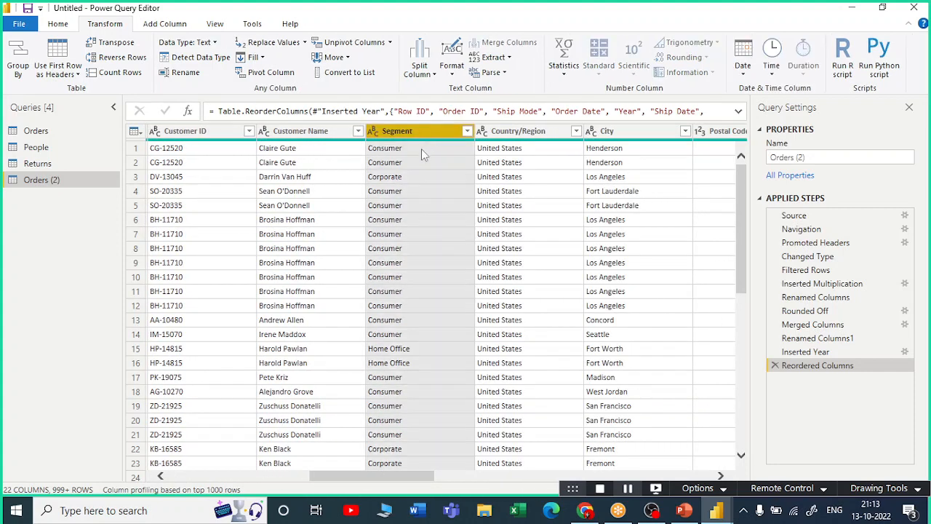
drag(384, 478, 599, 509)
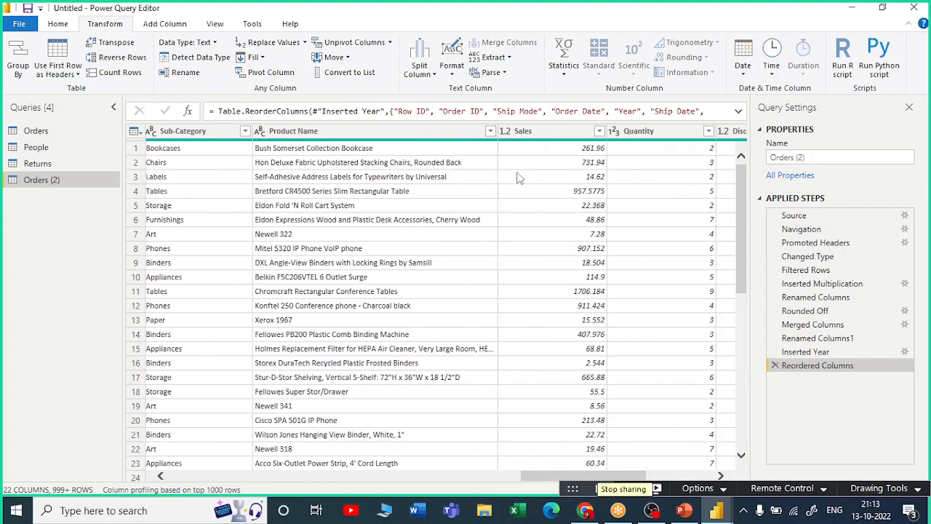
drag(571, 478, 617, 477)
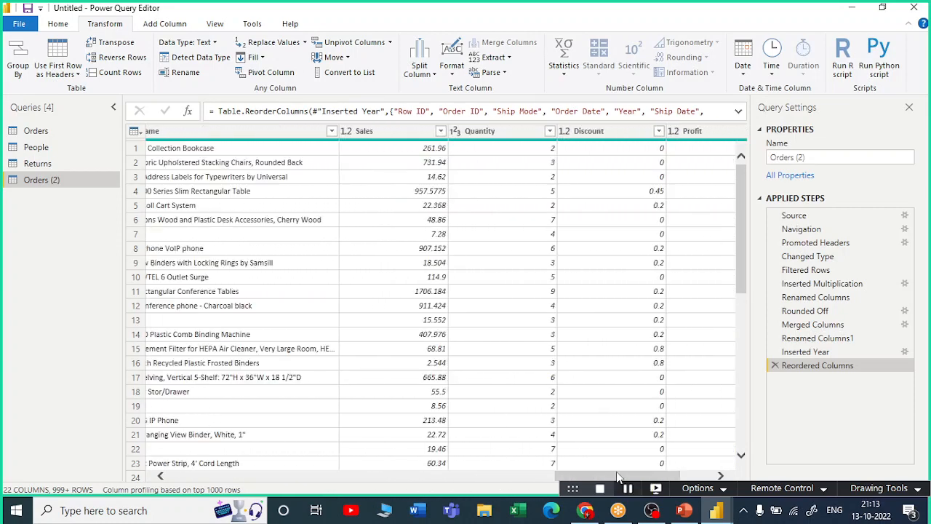
click(404, 135)
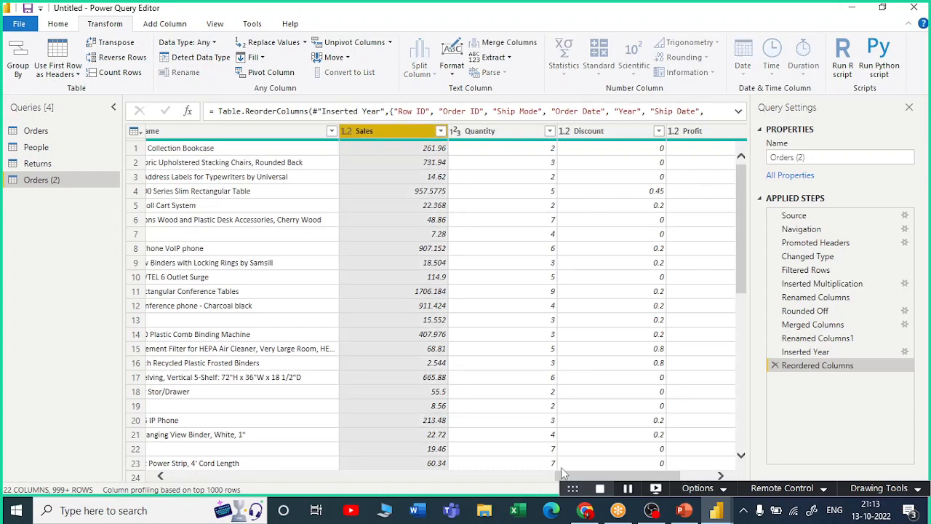
drag(567, 481, 485, 474)
click(57, 23)
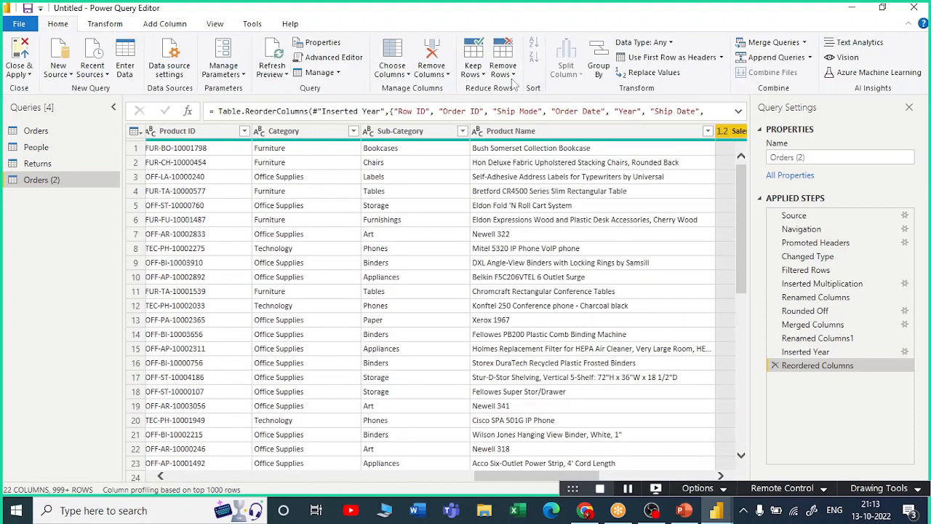
click(448, 75)
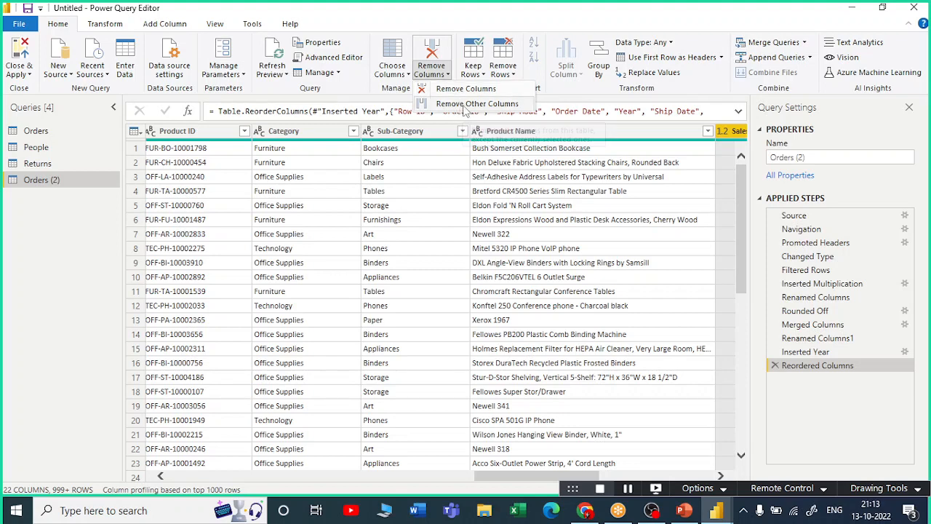
click(524, 479)
drag(498, 476, 533, 478)
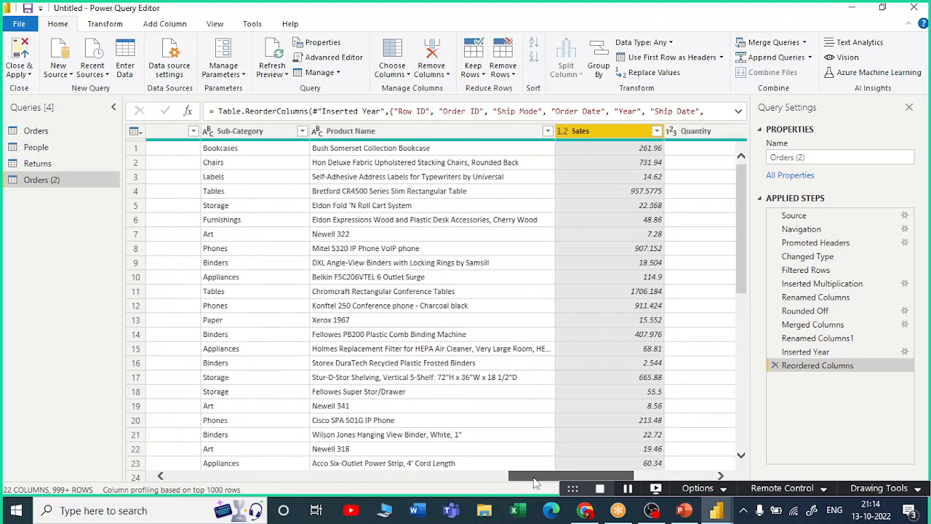
right_click(605, 134)
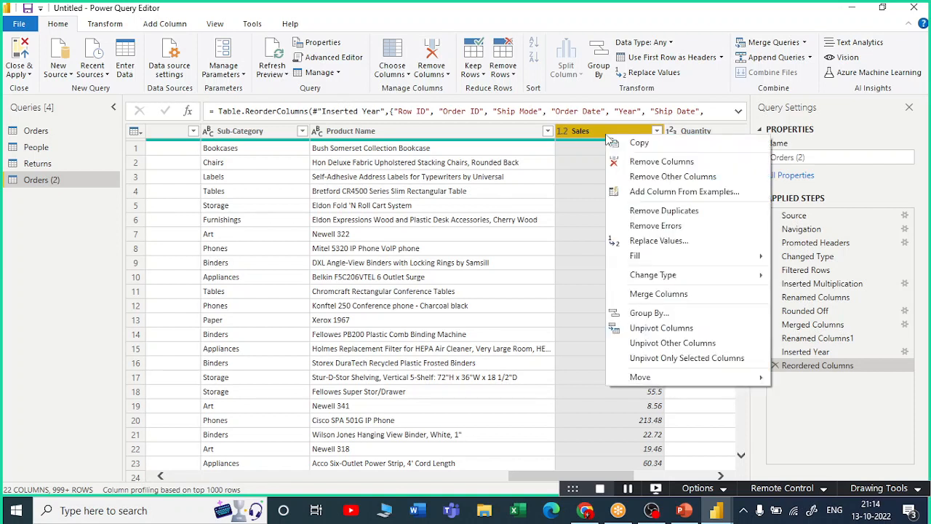
click(680, 181)
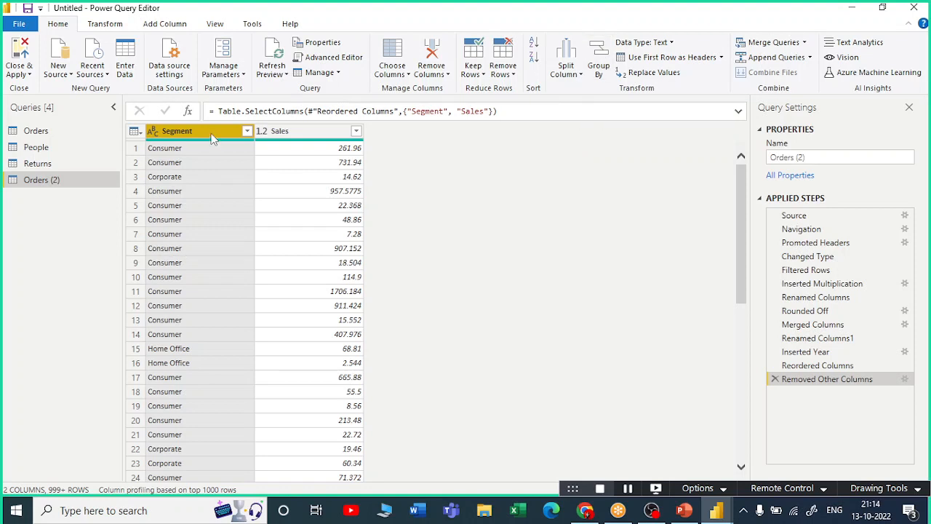
- Start a basic Group By on the Segment column and name the new column "Total Sales by Segement"
click(90, 25)
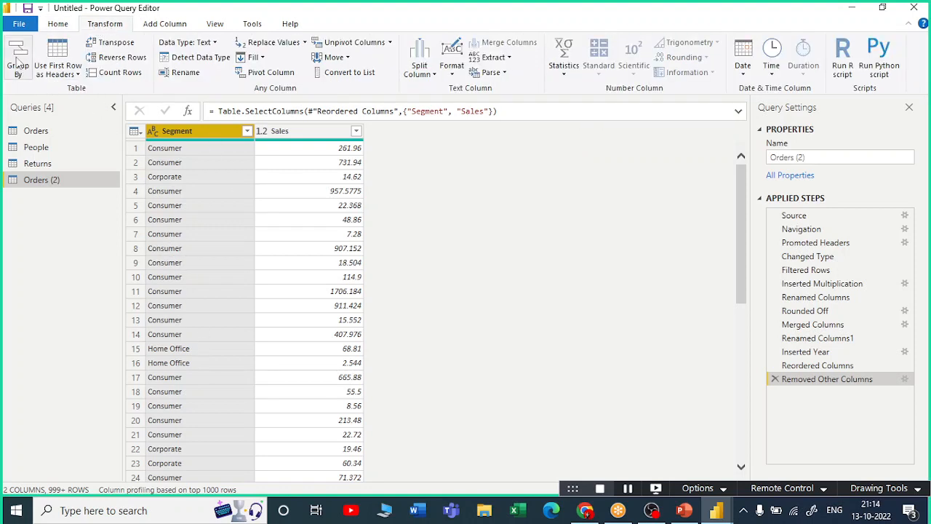
click(58, 24)
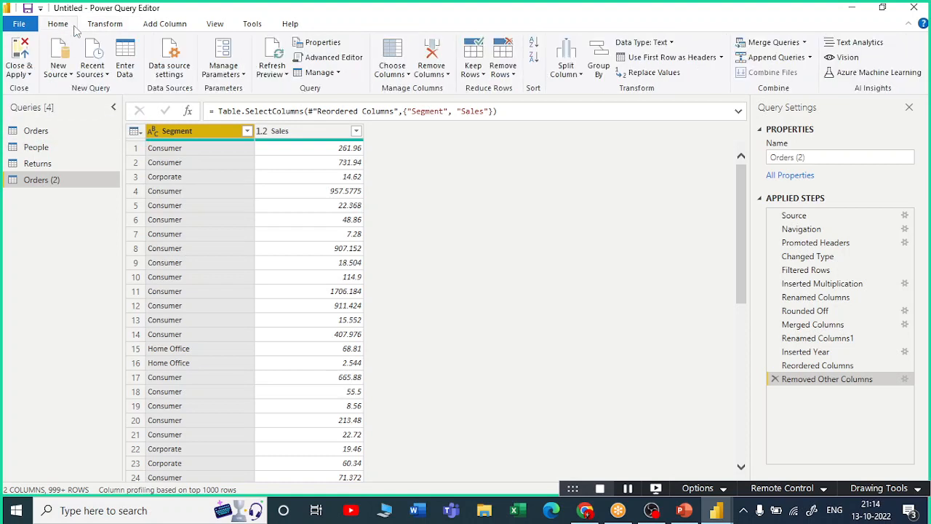
click(604, 70)
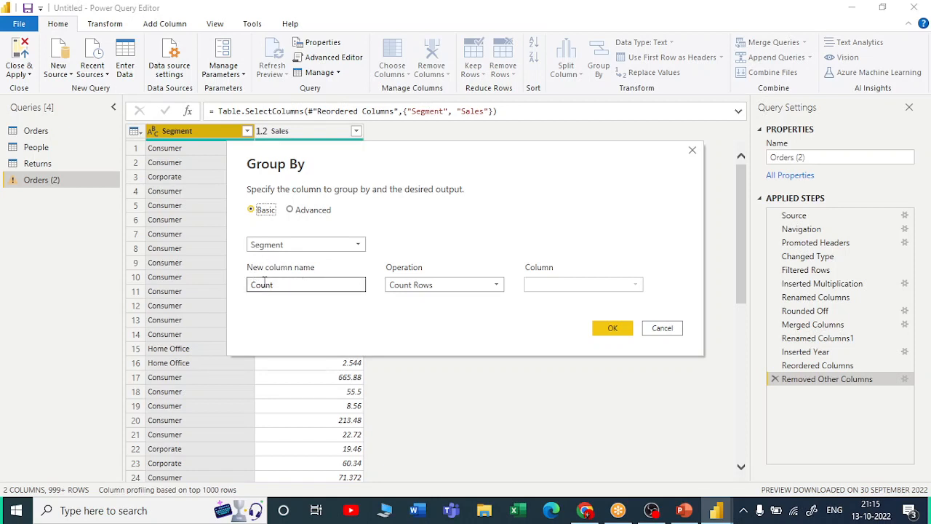
drag(291, 284, 229, 290)
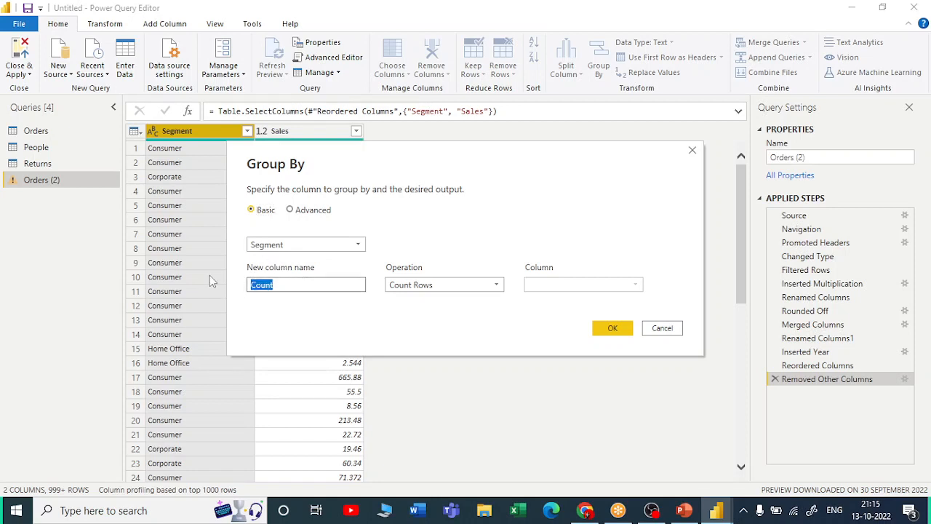
text(tota)
key(BackSpace)
key(BackSpace)
key(BackSpace)
key(BackSpace)
text(Ta)
key(BackSpace)
text(op)
key(BackSpace)
text(tal Sales bu)
key(BackSpace)
text(y )
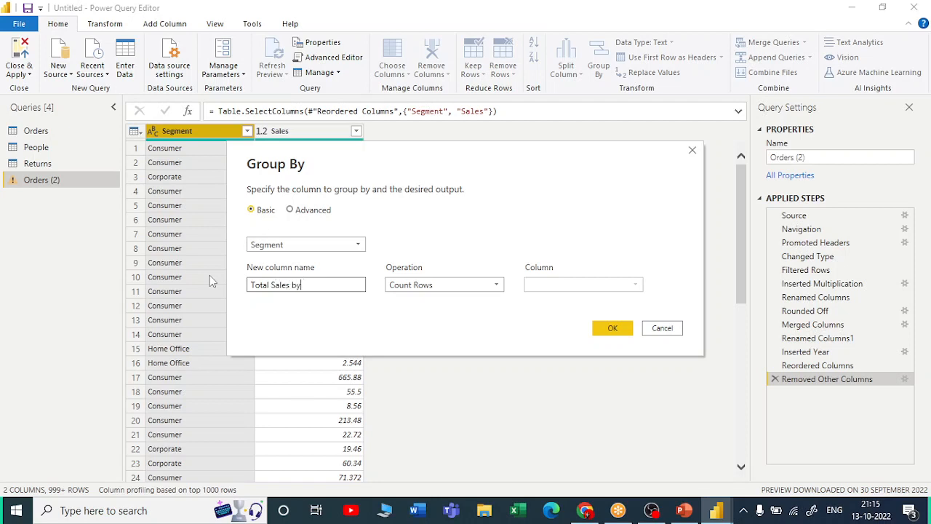
text(Segement)
- Set the grouping's operation to Sum over the Sales column and apply it
click(480, 291)
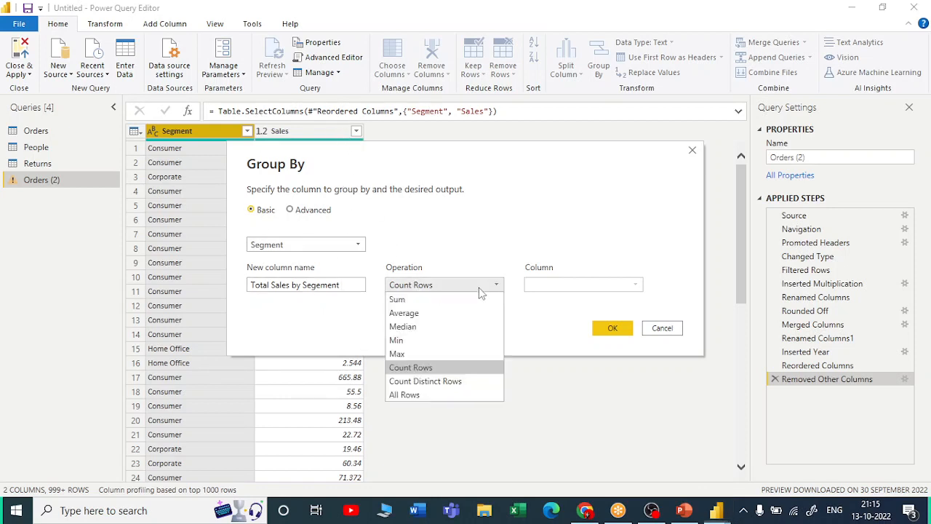
click(394, 301)
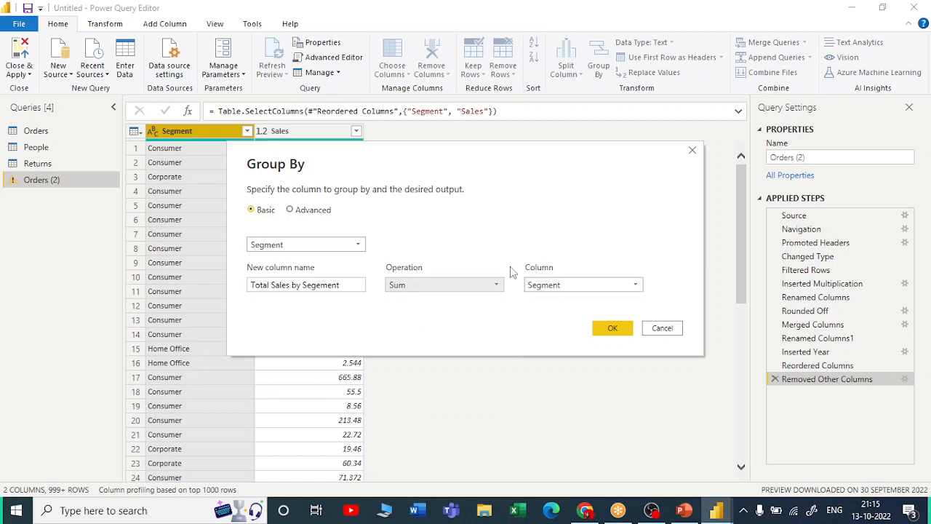
click(596, 284)
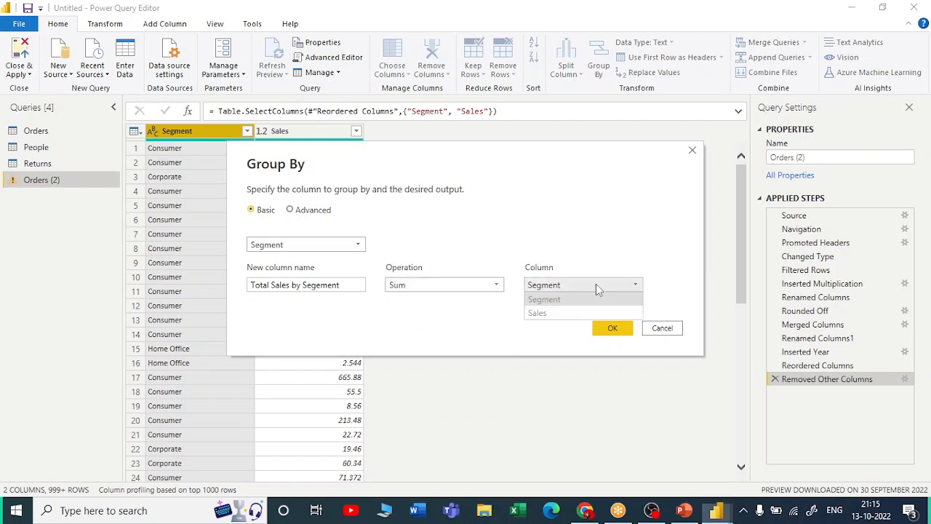
click(538, 313)
click(612, 329)
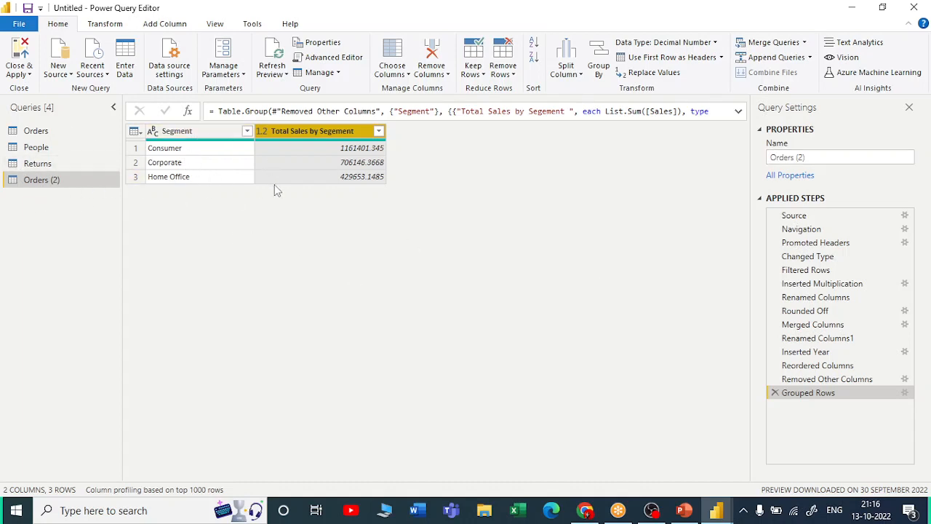
- Delete the Grouped Rows, Removed Other Columns and Reordered Columns steps from the Orders (2) query
click(776, 393)
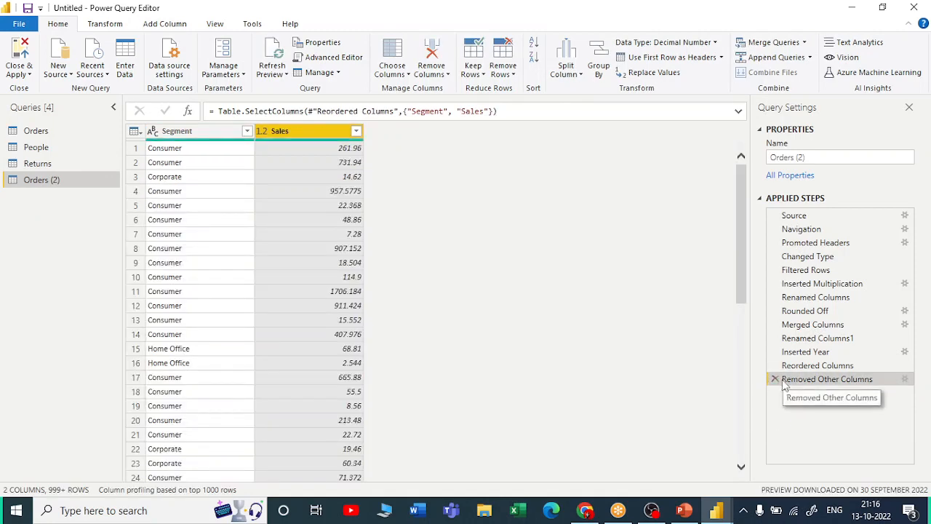
click(775, 379)
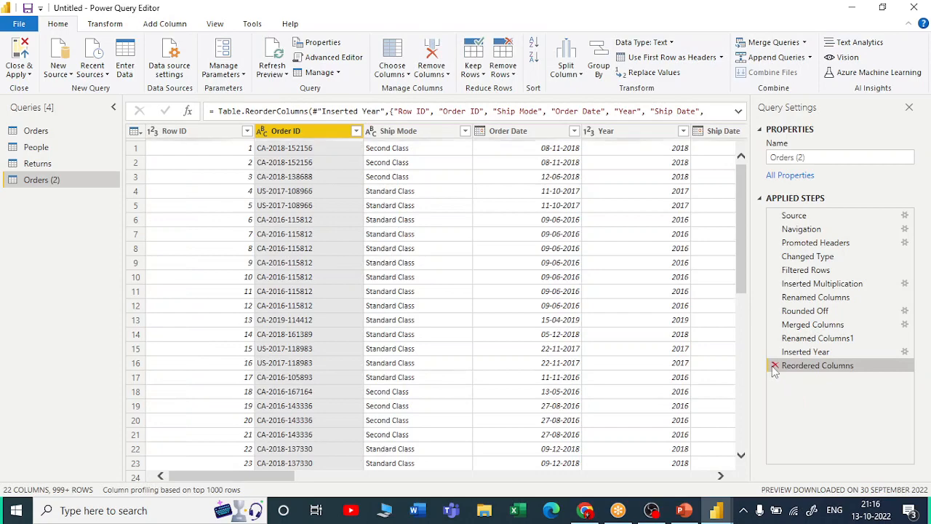
click(775, 365)
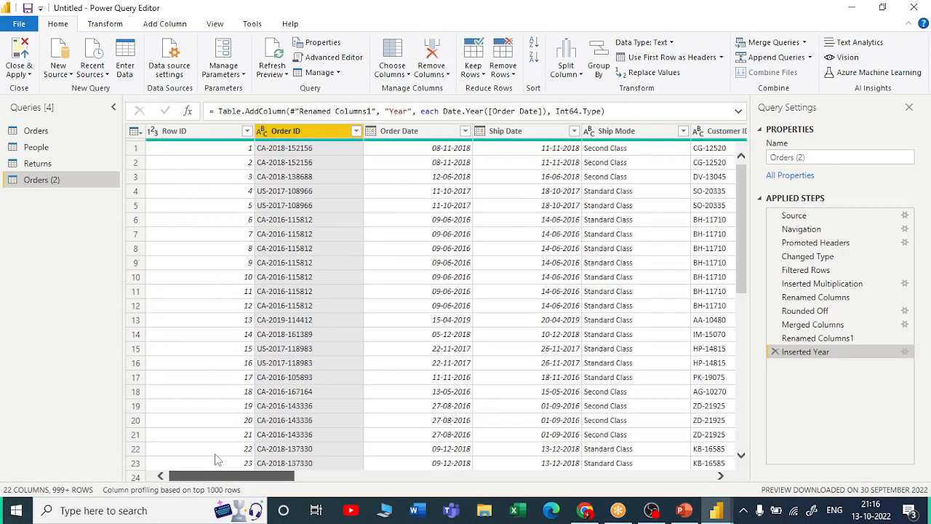
- Look through the Orders (2) columns to locate Category, Sales and Quantity for a multi-column grouping
scroll(215, 459, right, 10)
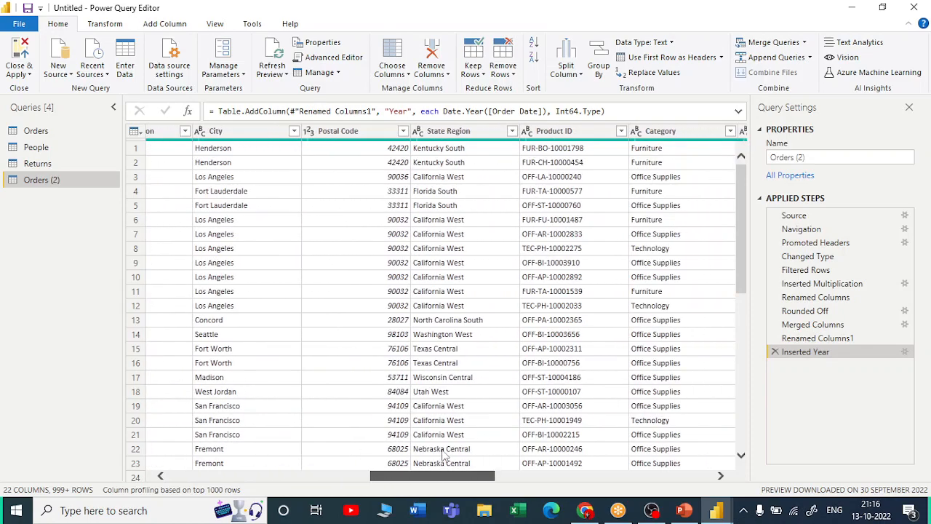
scroll(443, 456, right, 6)
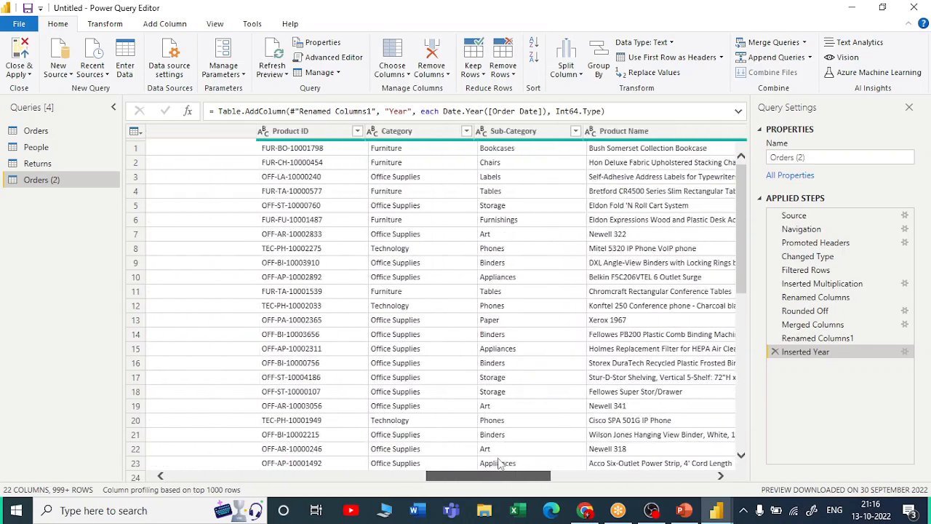
scroll(499, 464, left, 8)
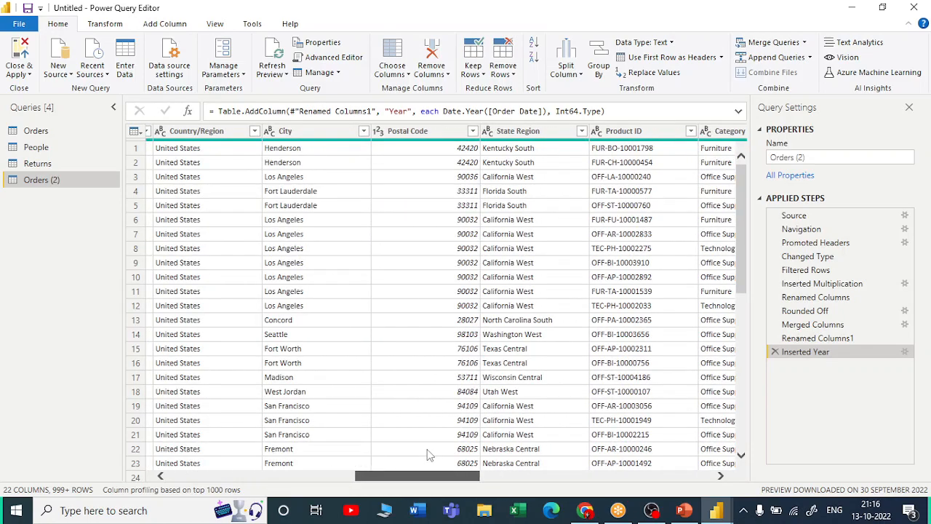
scroll(429, 455, right, 3)
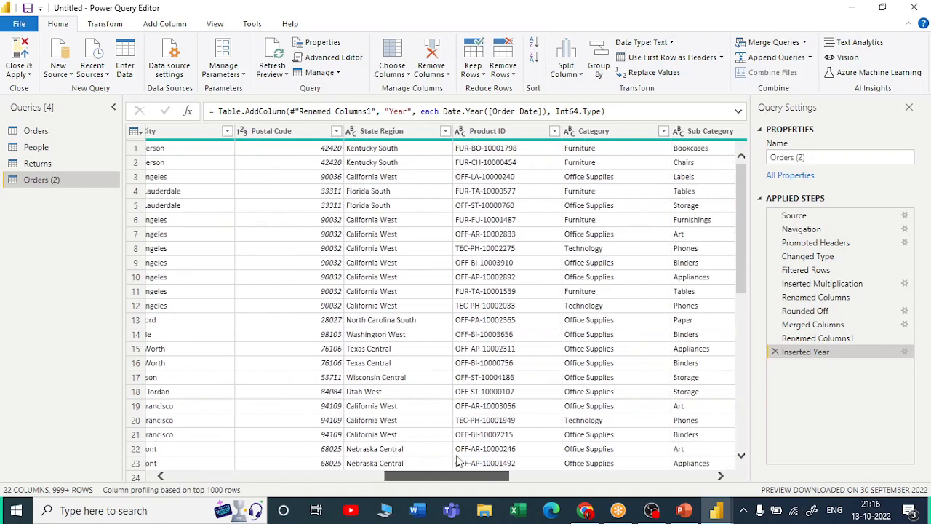
click(630, 133)
drag(453, 477, 566, 477)
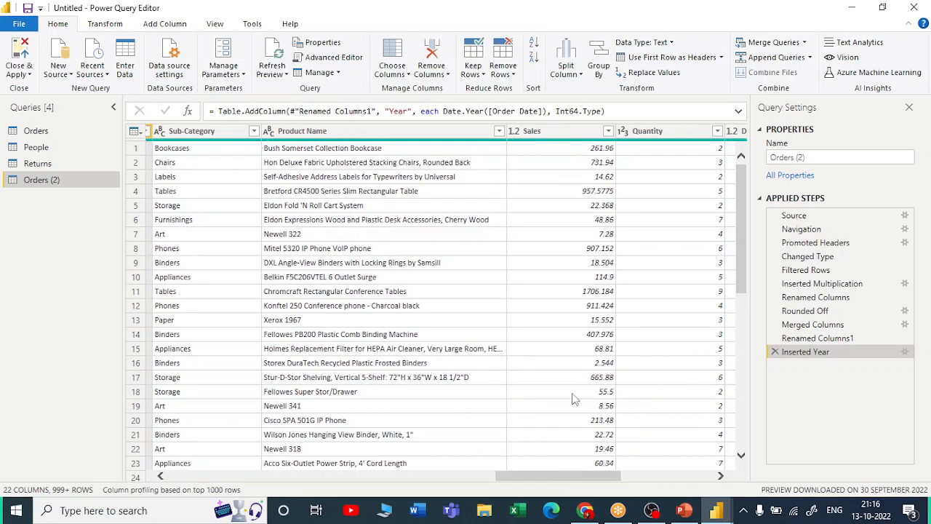
click(560, 134)
click(671, 131)
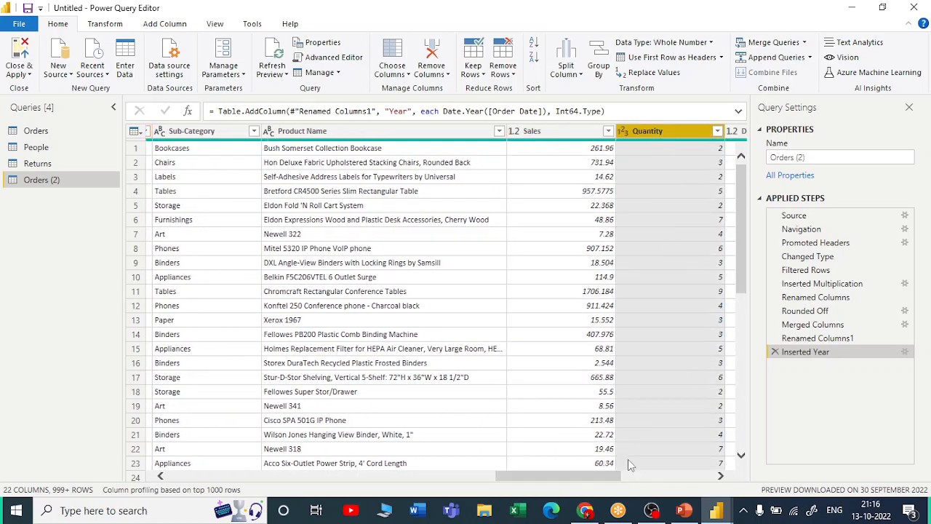
drag(586, 480, 218, 420)
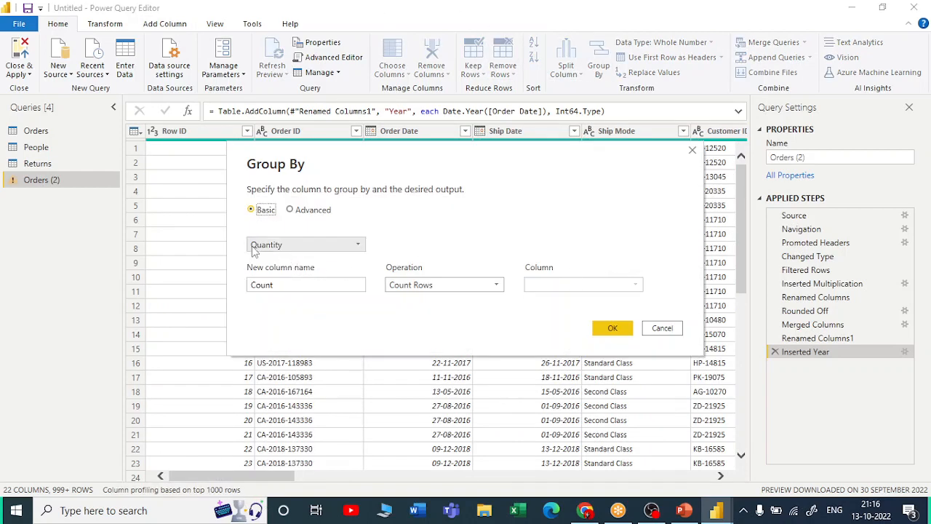
click(345, 248)
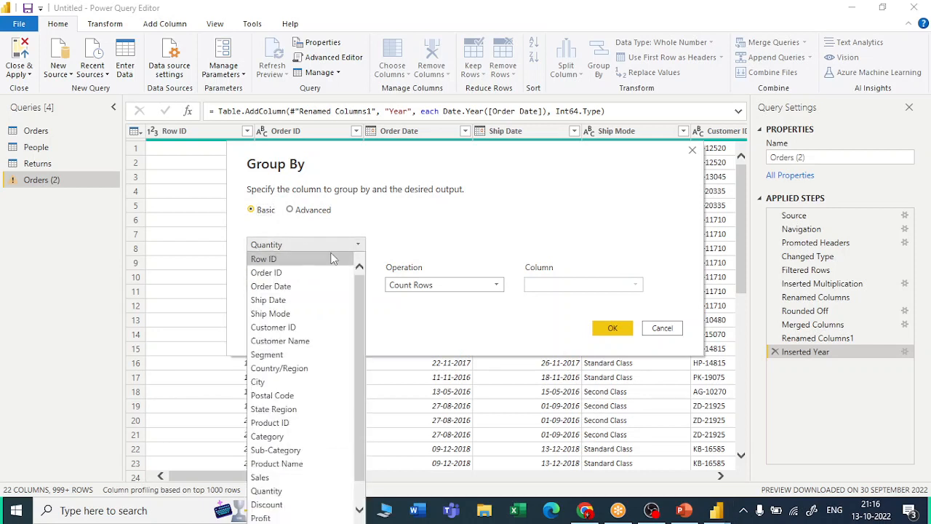
click(263, 492)
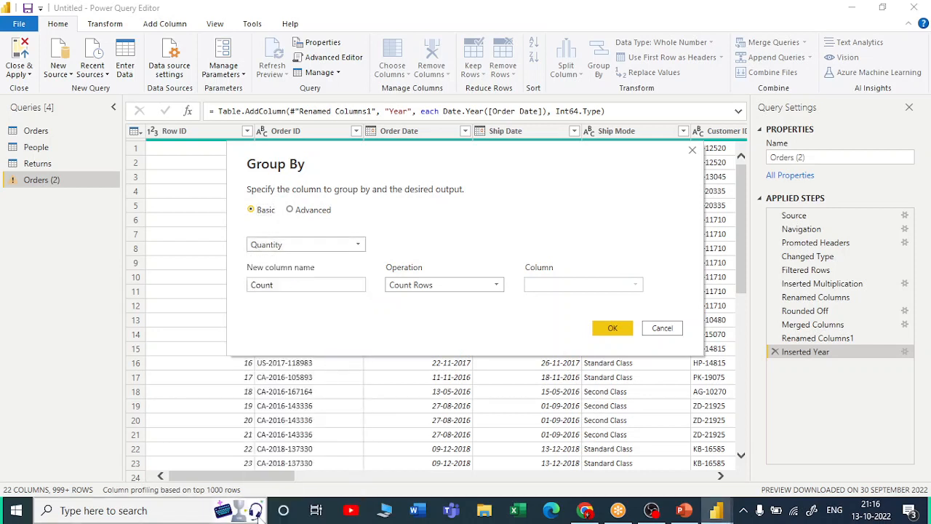
click(355, 243)
click(264, 493)
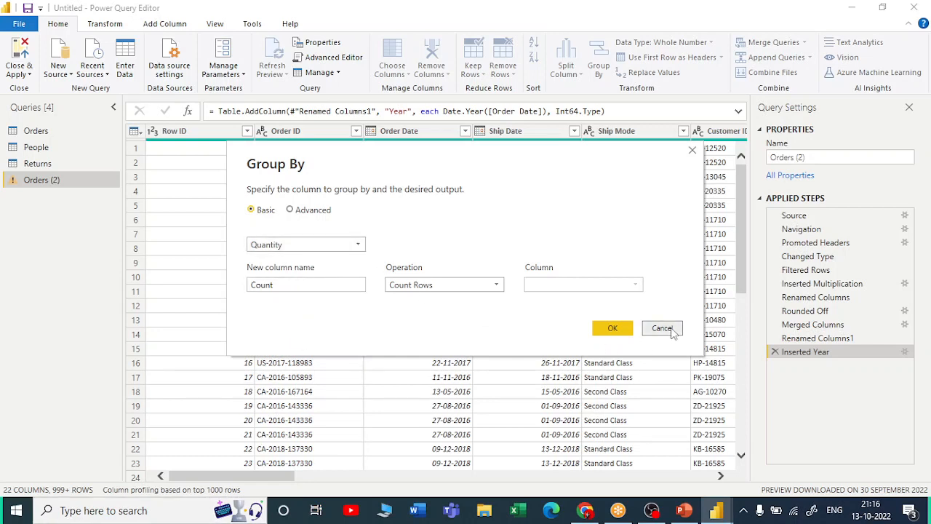
click(662, 328)
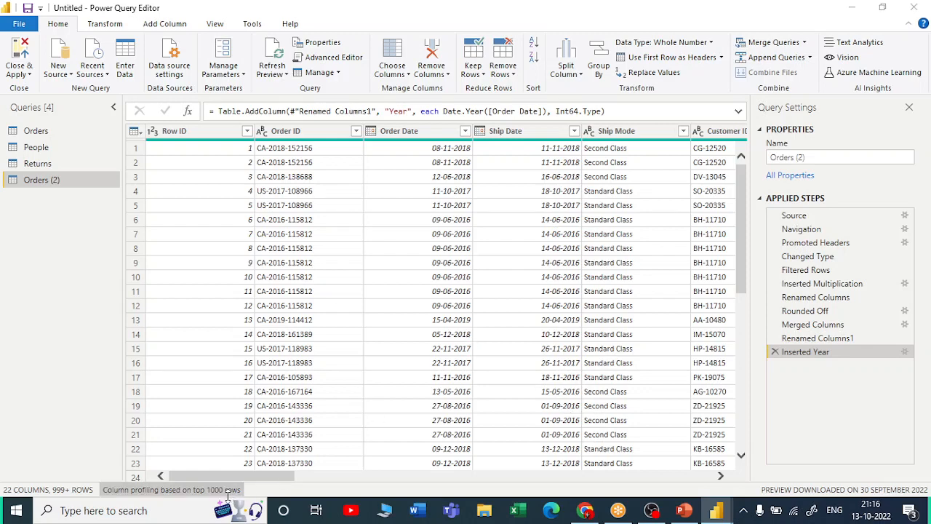
- Keep only the Segment, Category, Sales and Quantity columns in the Orders (2) query by removing all other columns
drag(232, 474, 375, 491)
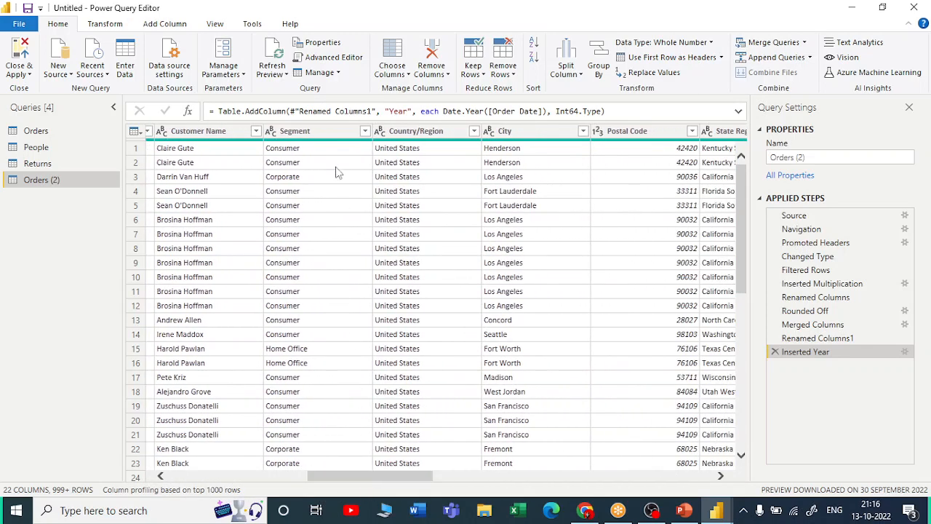
click(335, 129)
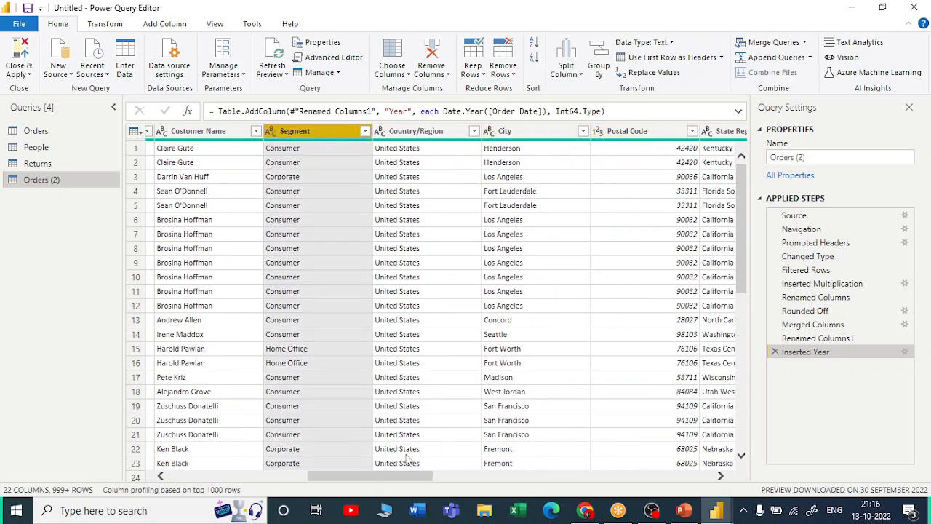
drag(376, 475, 629, 482)
click(524, 135)
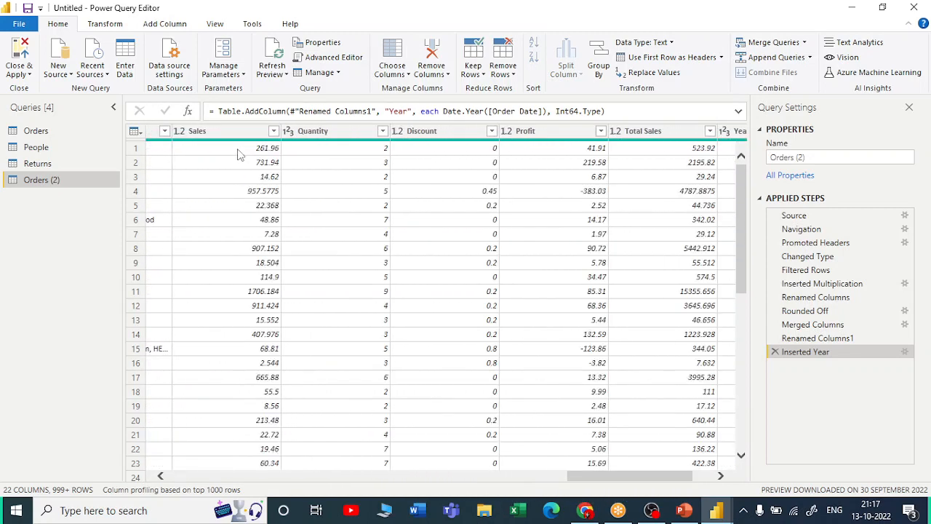
click(208, 136)
ctrl+click(360, 132)
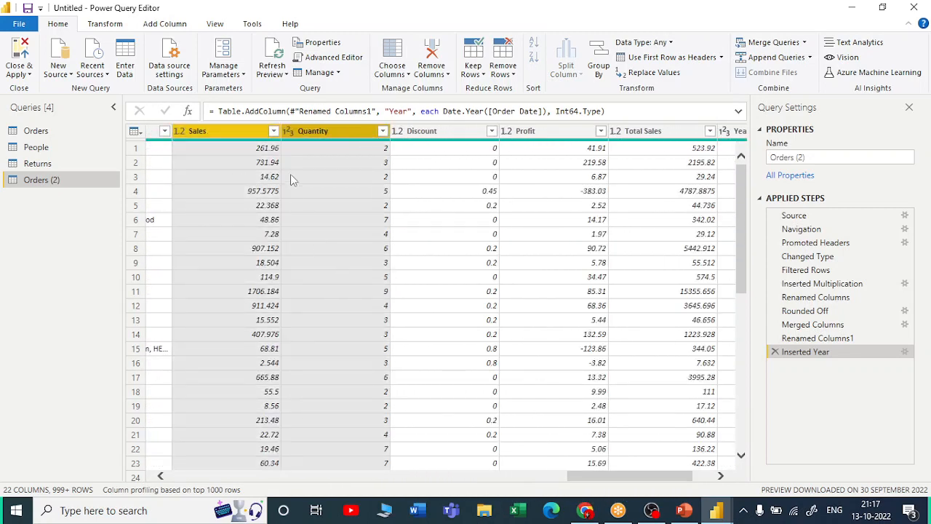
right_click(316, 135)
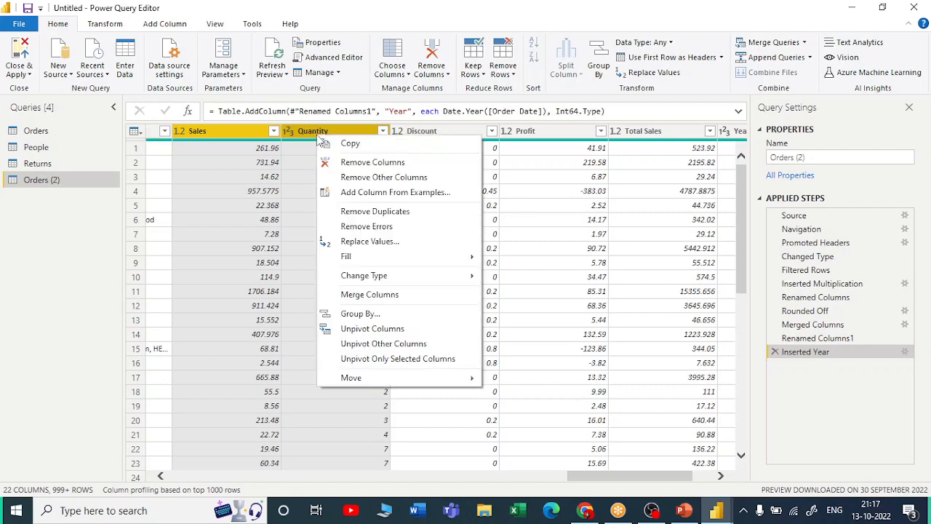
click(362, 179)
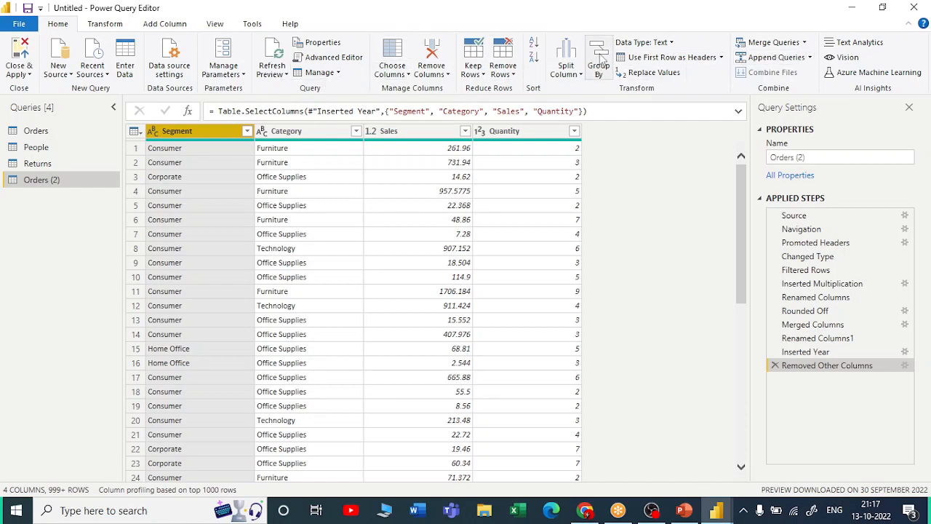
- Start an advanced Group By on the Segment column and add Category as a second grouping
click(599, 65)
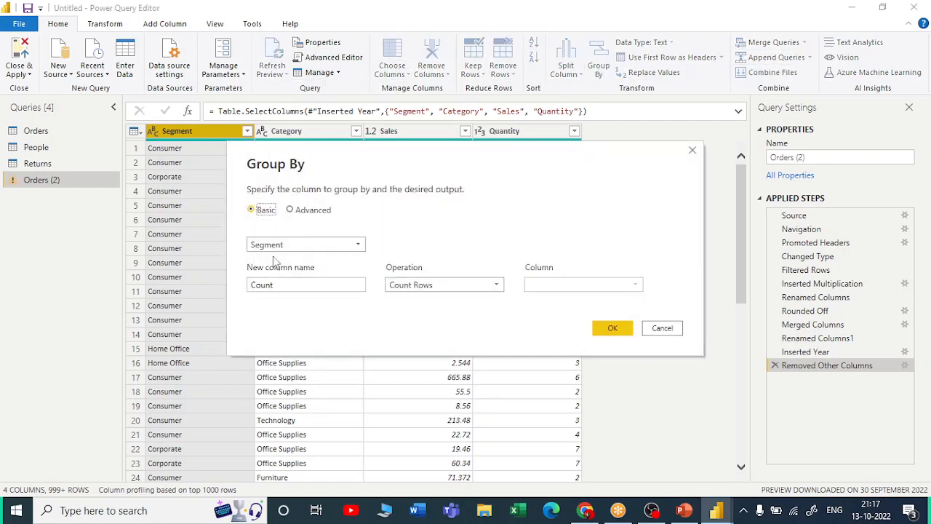
click(296, 211)
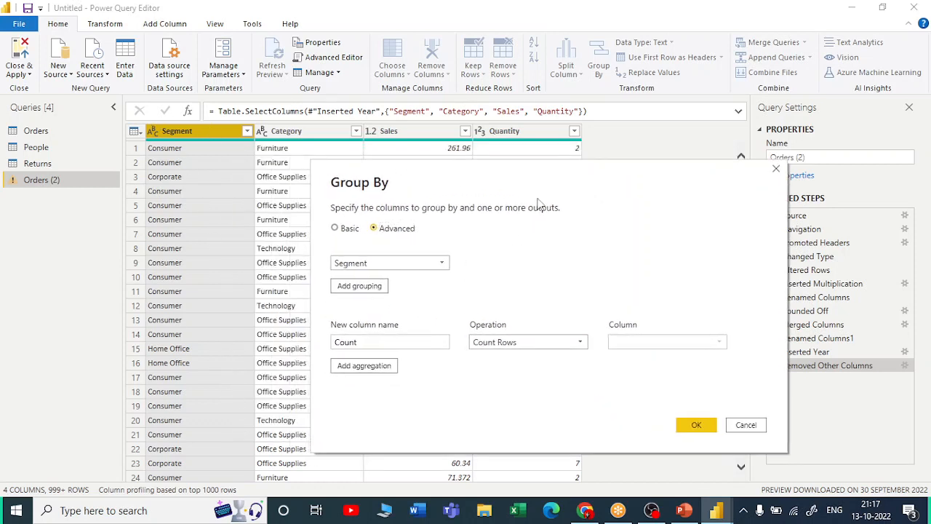
drag(538, 202, 604, 184)
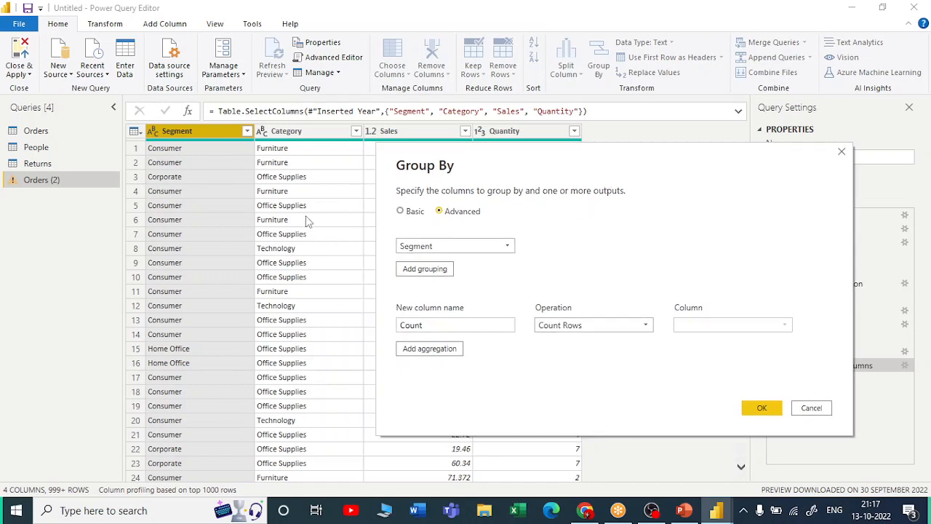
click(428, 273)
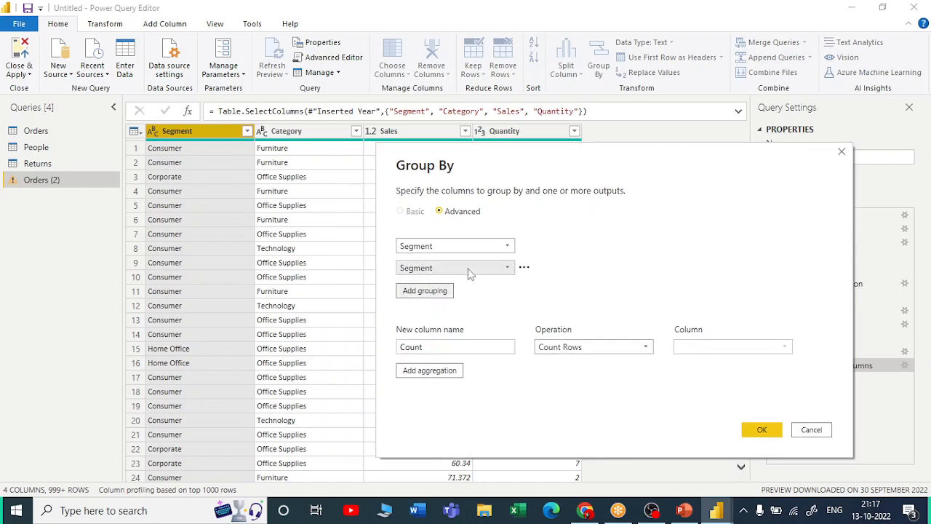
click(468, 266)
click(454, 303)
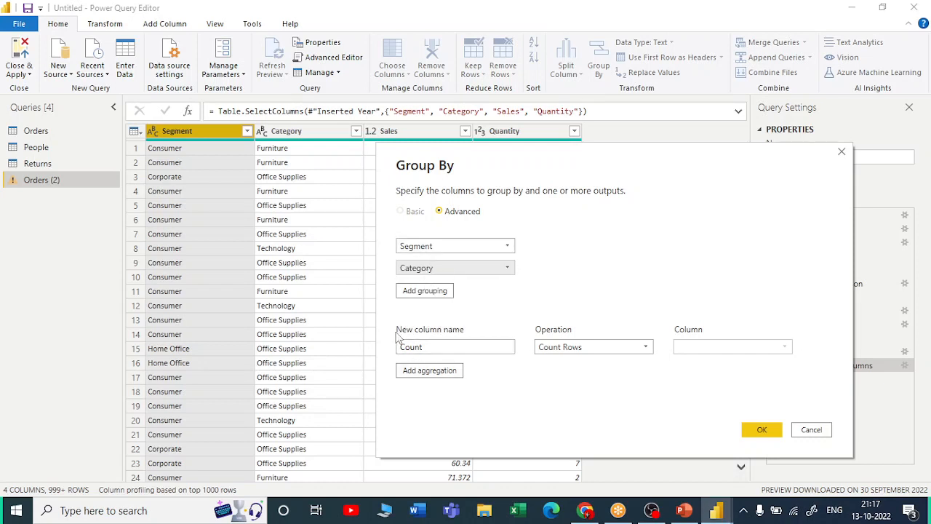
- Define the first aggregation as a new column "Total Sales" that sums the Sales column
drag(439, 349, 374, 343)
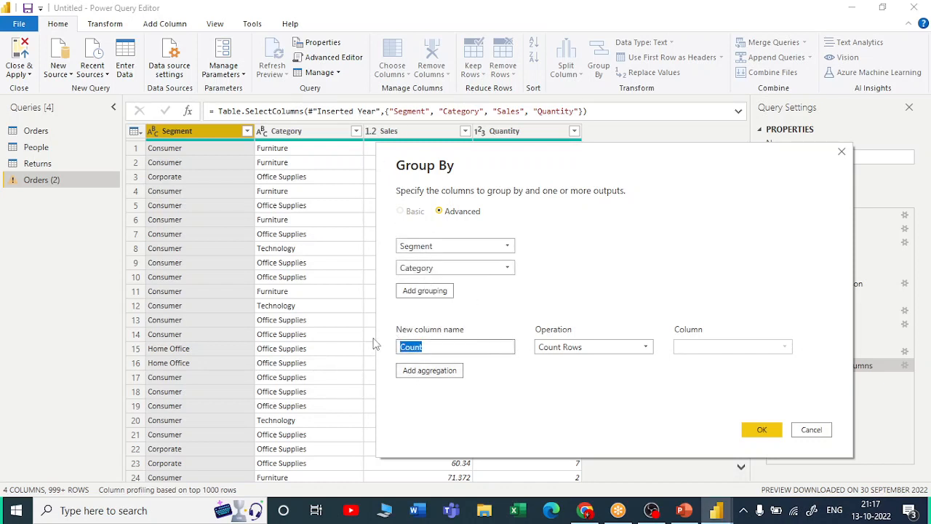
text(Sales)
click(590, 347)
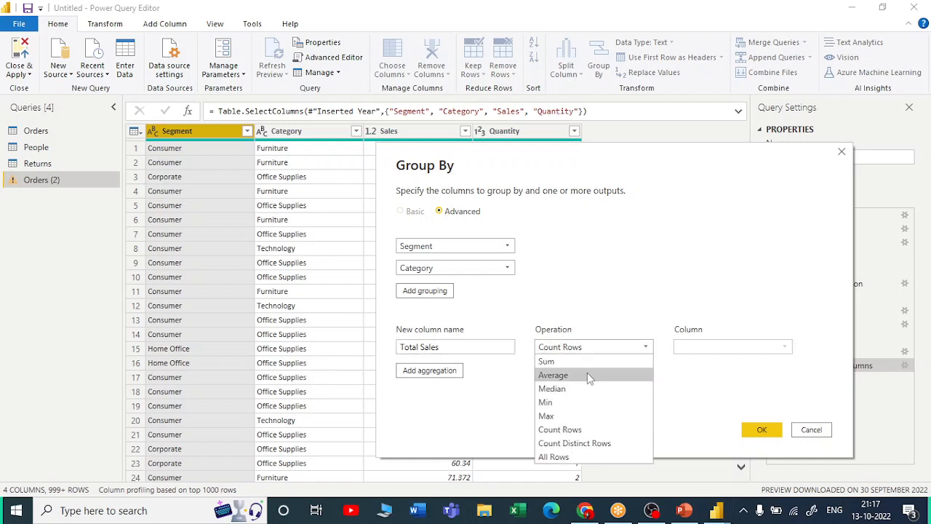
click(560, 361)
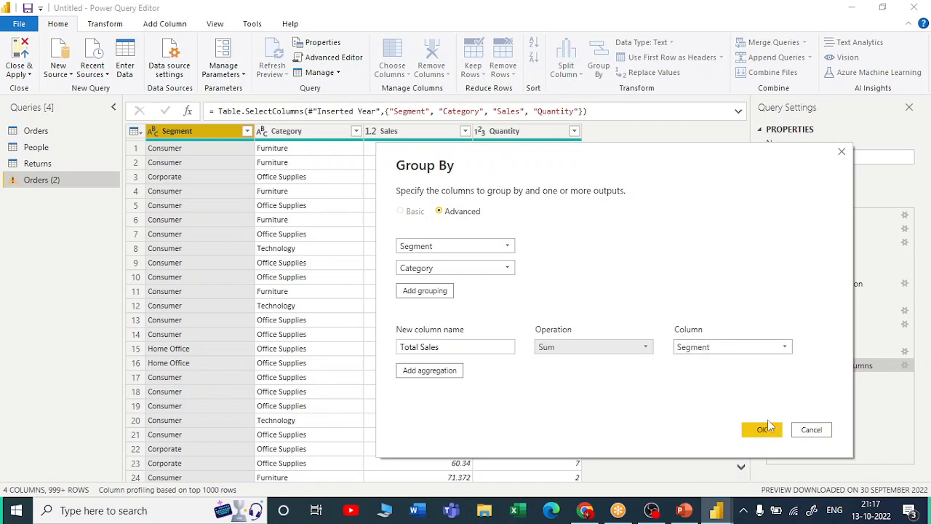
click(720, 347)
click(716, 388)
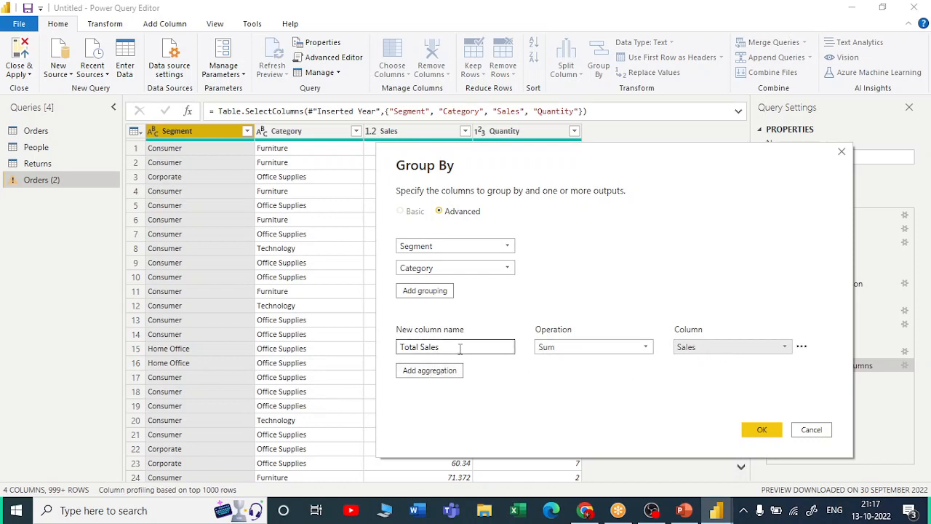
- Add a second aggregation named "Total Quantity" that sums the Quantity column, and apply the grouping
click(457, 369)
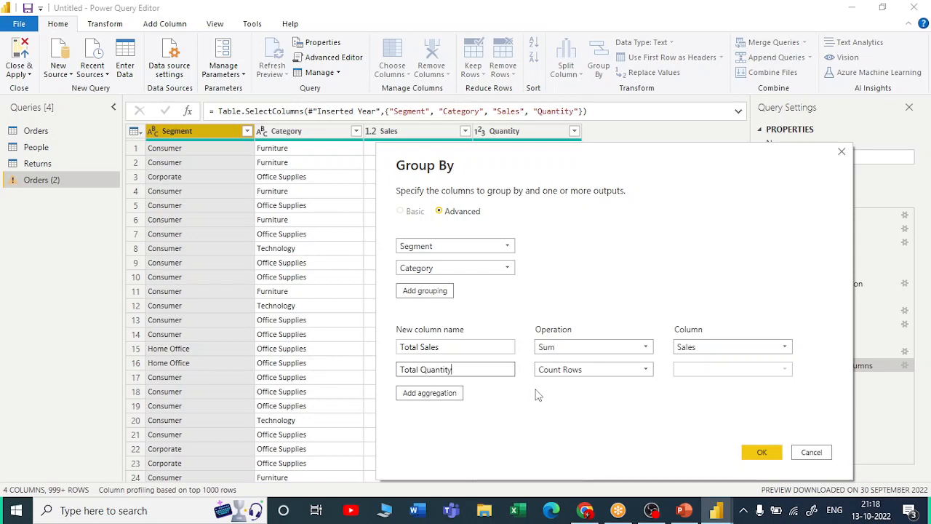
click(607, 369)
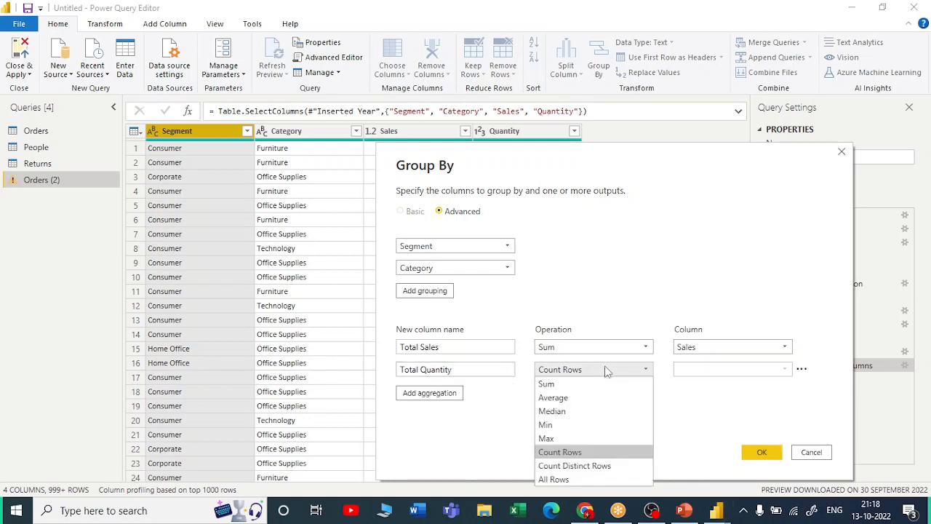
click(546, 384)
click(727, 369)
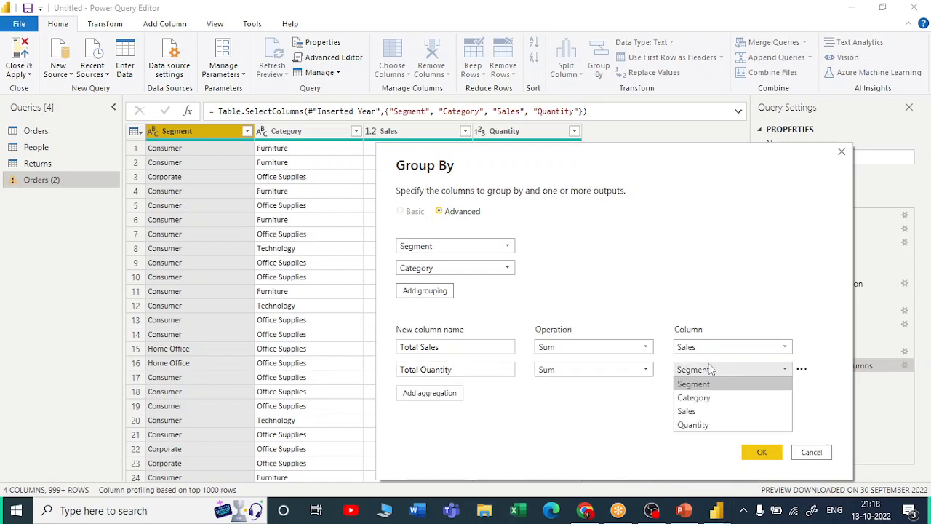
click(694, 425)
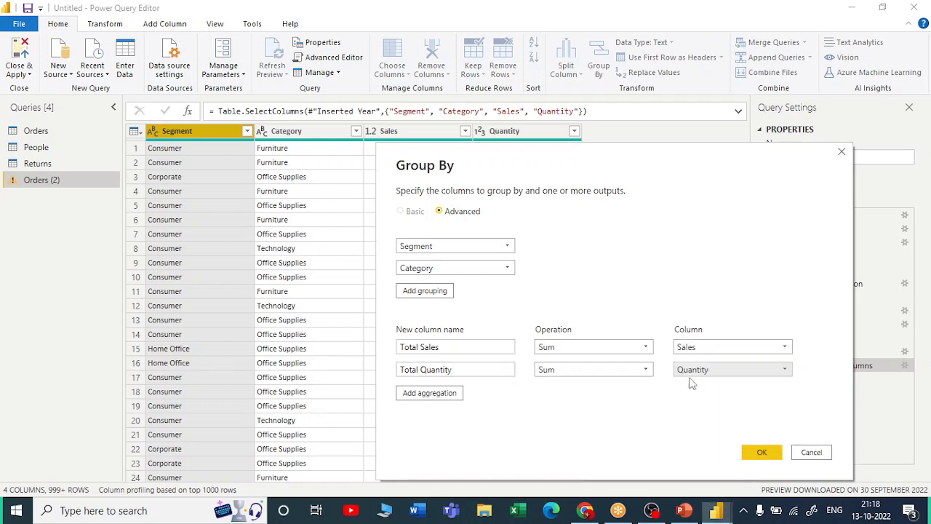
click(762, 452)
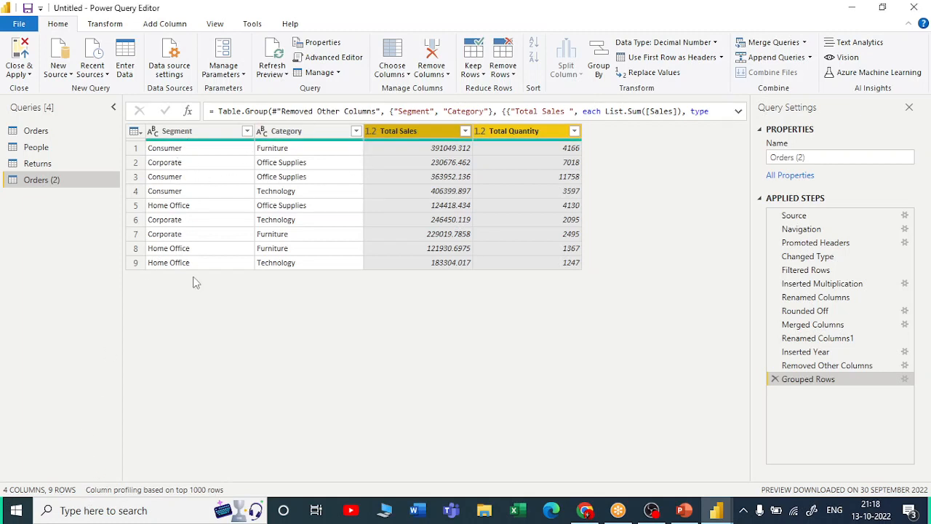
- Check which distinct values the grouped table's Category column contains, leaving its filter unchanged
click(356, 131)
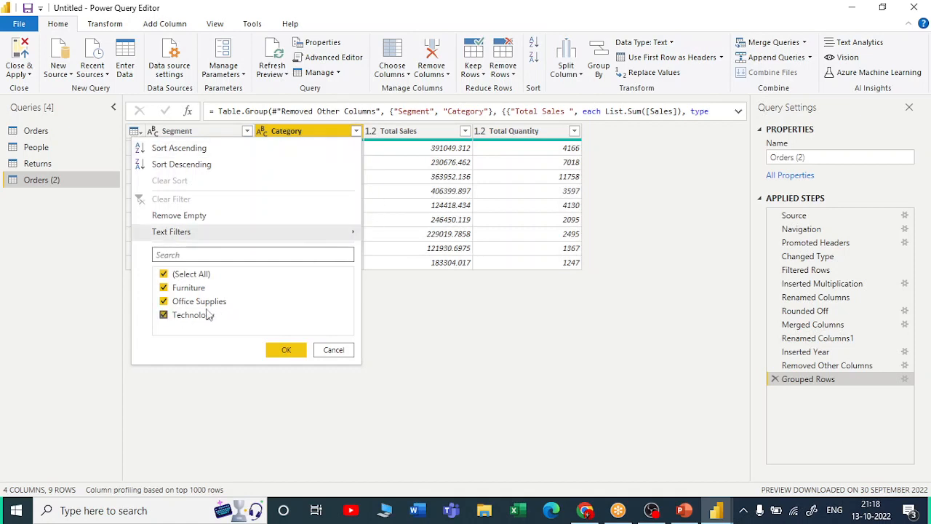
click(336, 351)
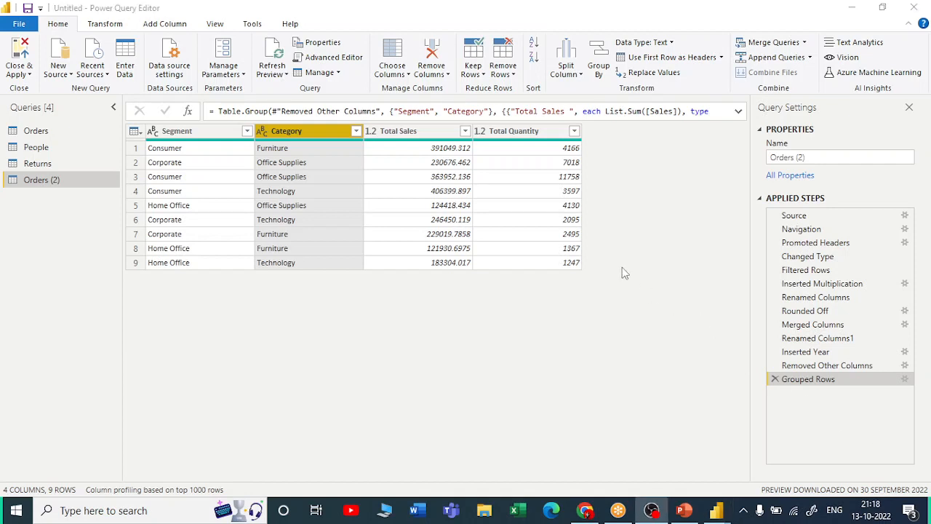
- Reopen the Grouped Rows step's settings for editing, and add a third grouping and delete it again
click(905, 380)
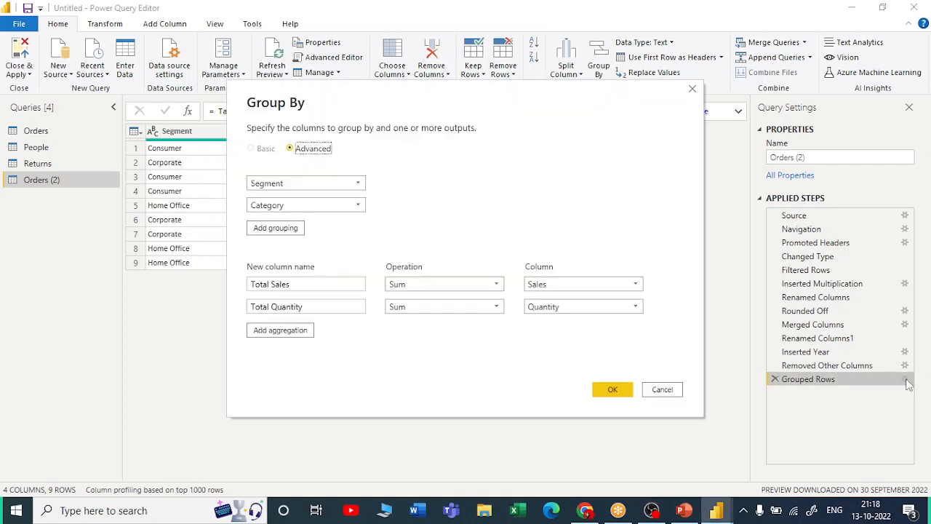
drag(484, 114, 495, 106)
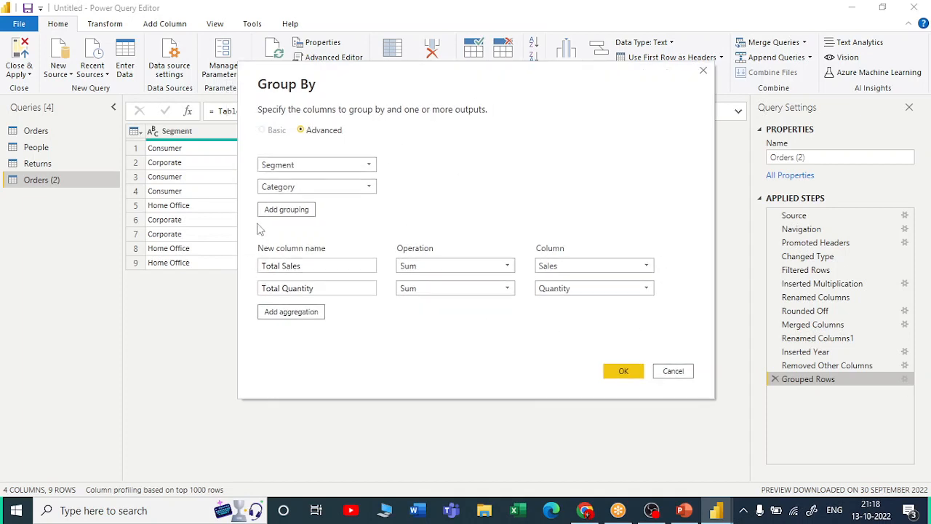
click(285, 210)
click(361, 211)
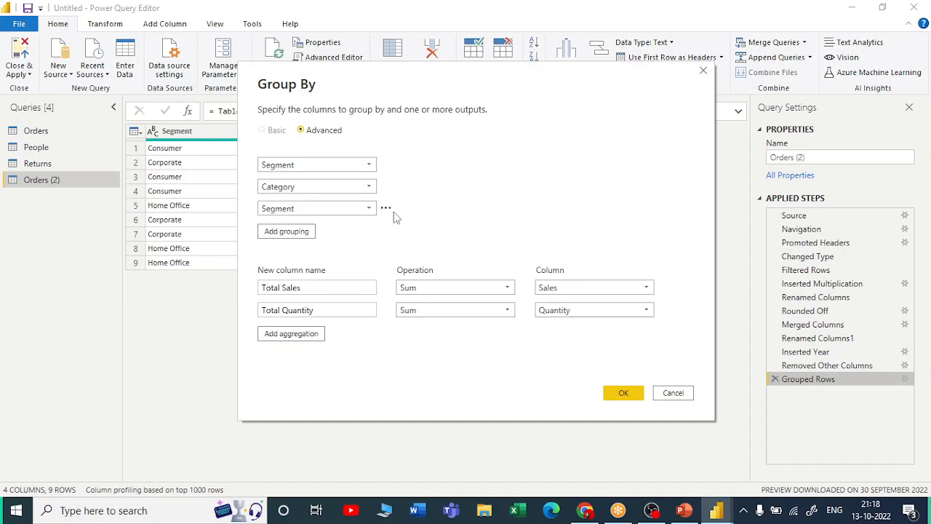
click(386, 209)
click(410, 222)
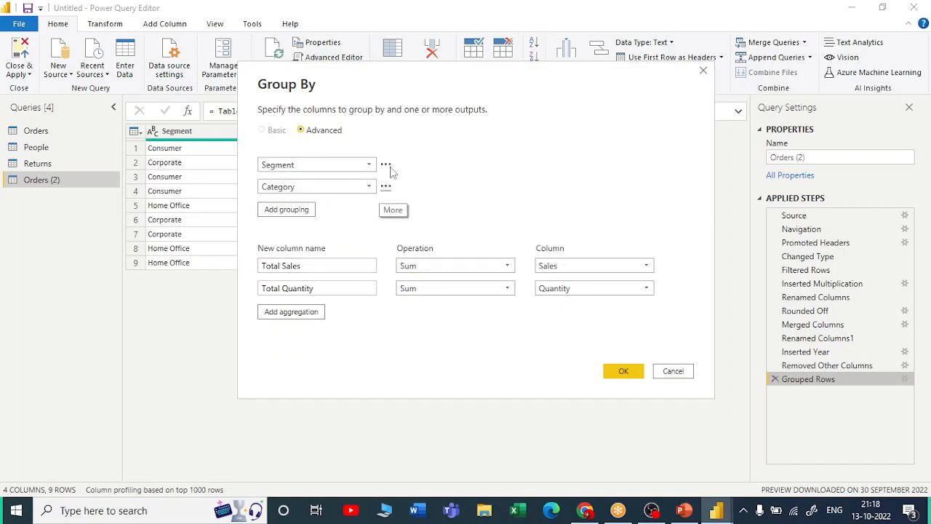
- Move the Category grouping up so that it comes before Segment in the Group By settings
click(385, 187)
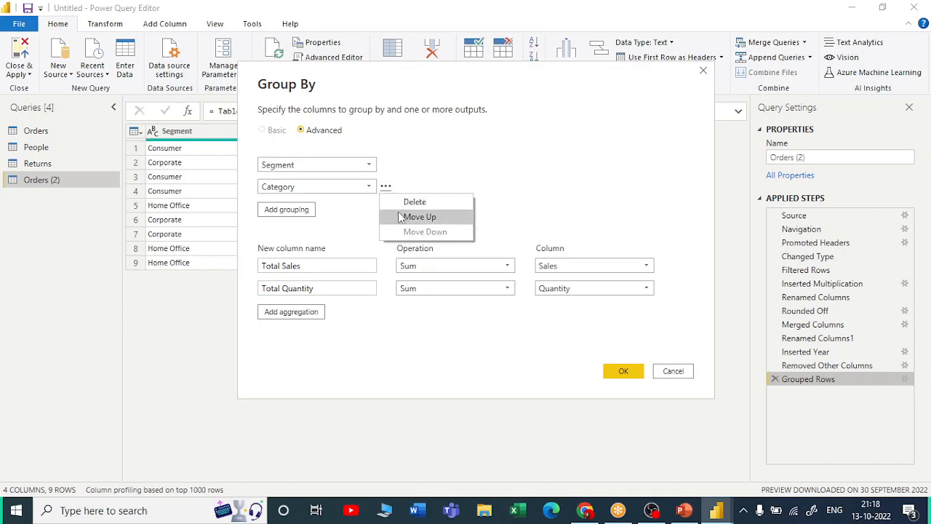
click(401, 215)
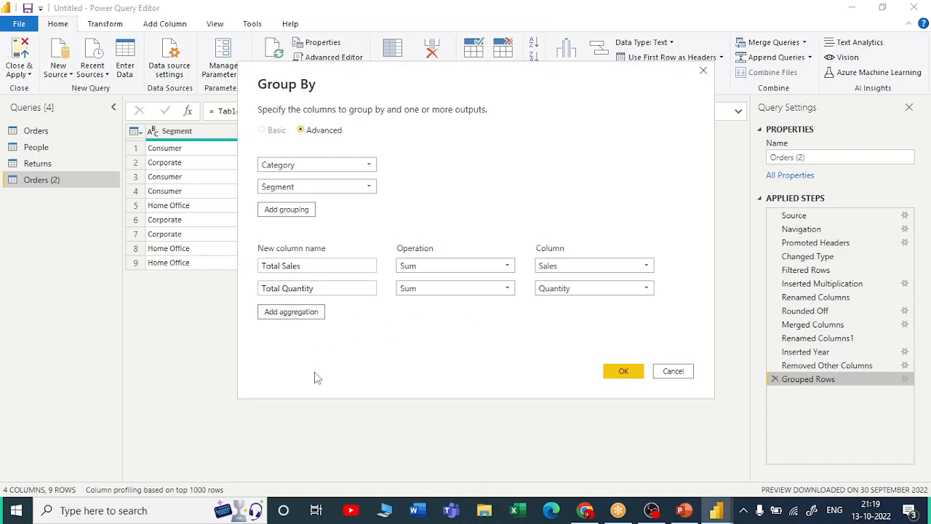
- Add a third, empty aggregation below Total Quantity and delete it again
click(318, 320)
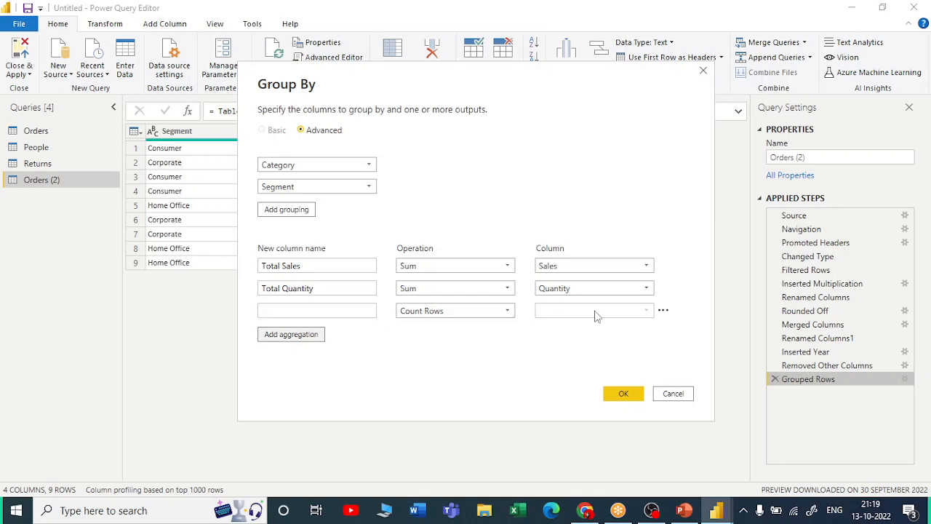
click(668, 313)
click(676, 328)
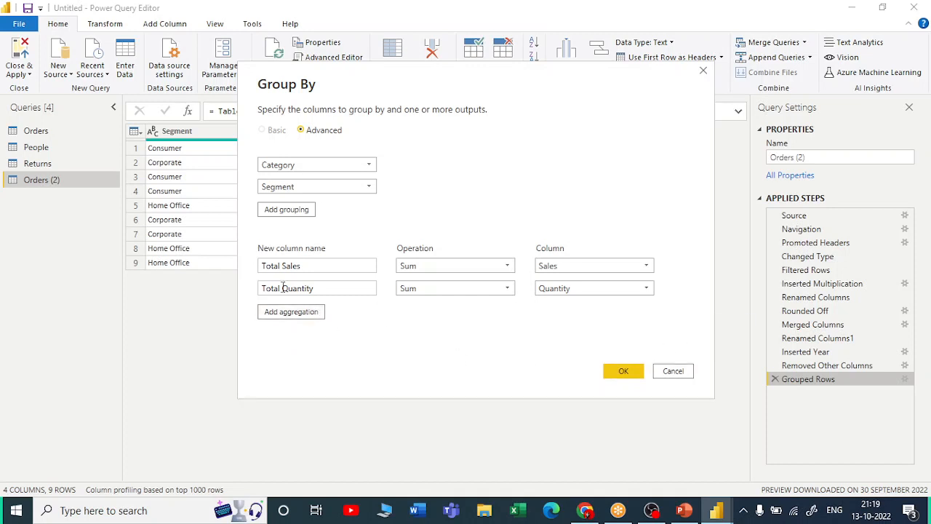